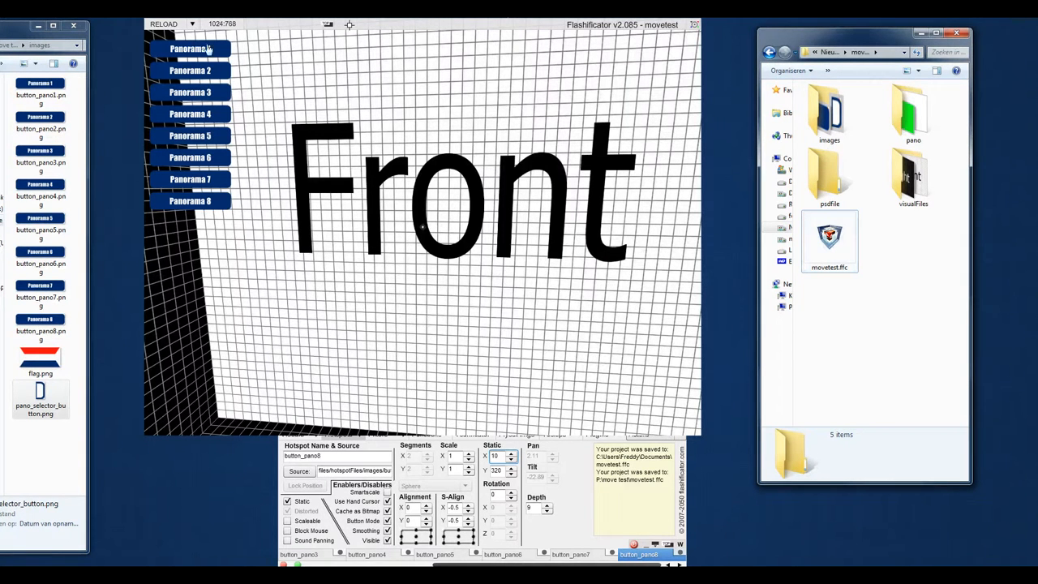
drag(542, 187, 410, 176)
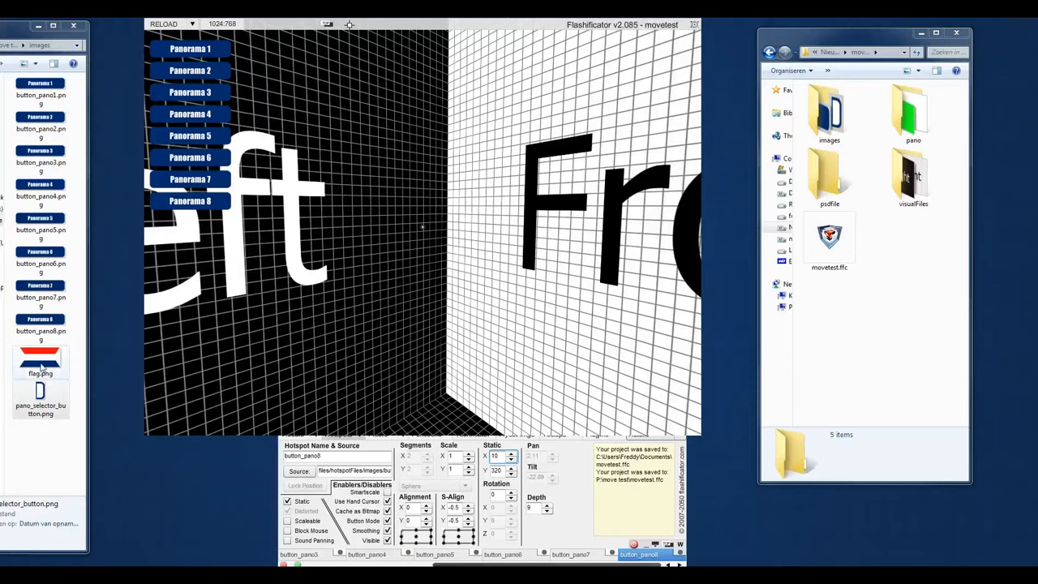
drag(38, 364, 427, 240)
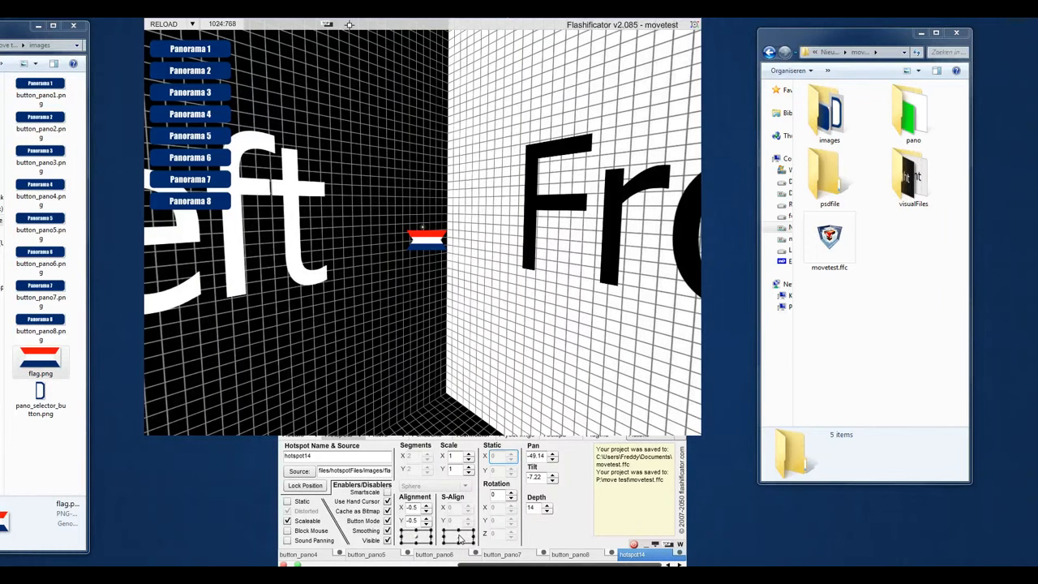
click(287, 501)
drag(528, 286, 347, 266)
click(287, 502)
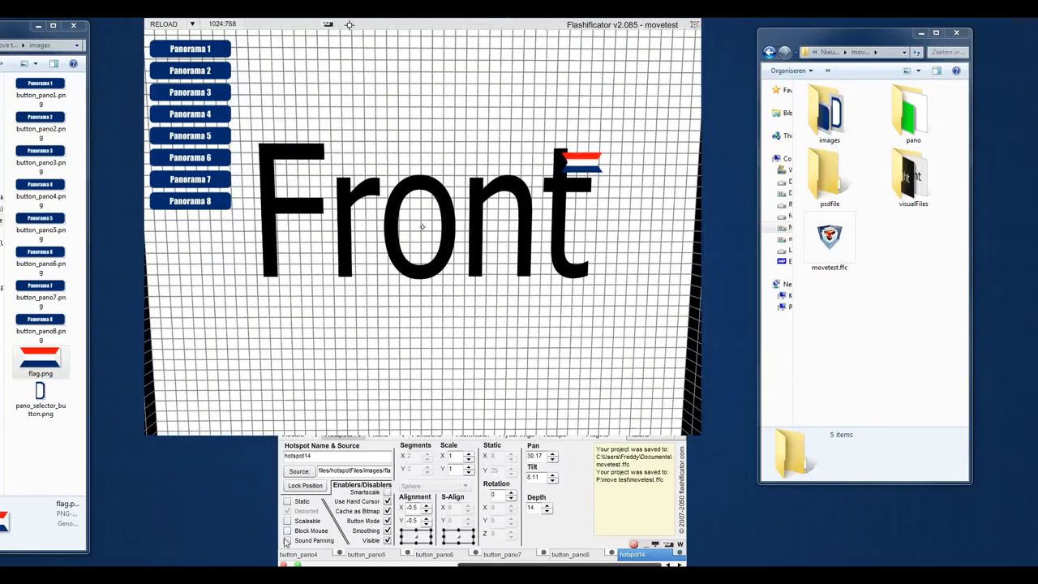
click(283, 563)
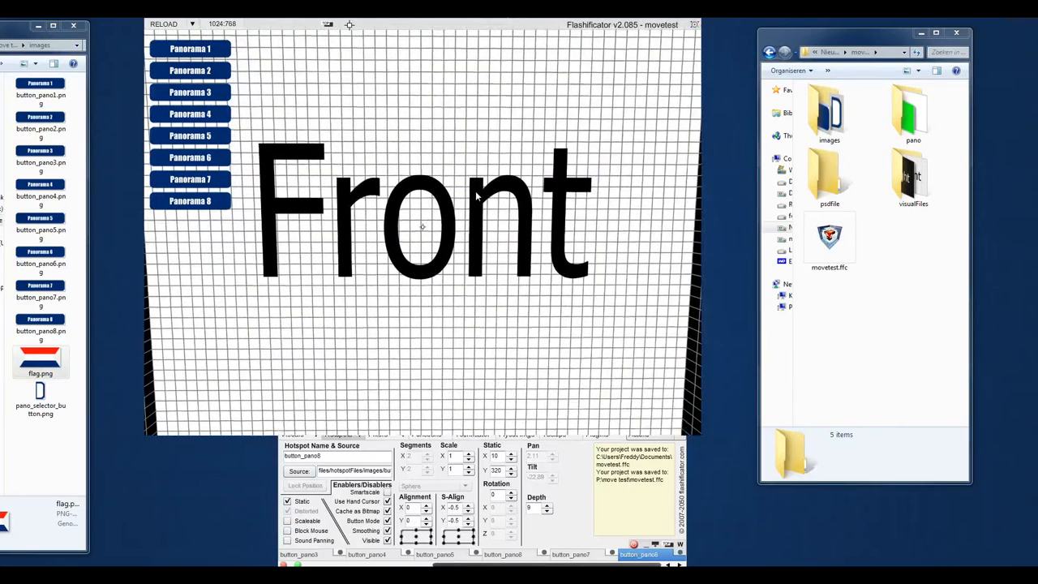
Step: Add pano_selector_button.png to the panorama as a hotspot, with Scaleable disabled and Static enabled
drag(476, 196, 449, 174)
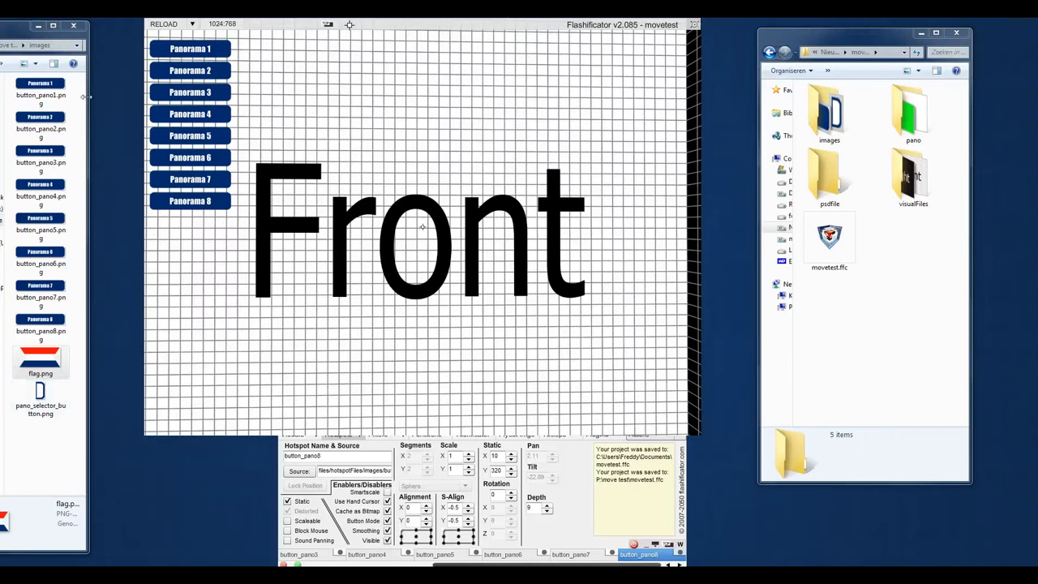
drag(57, 403, 423, 217)
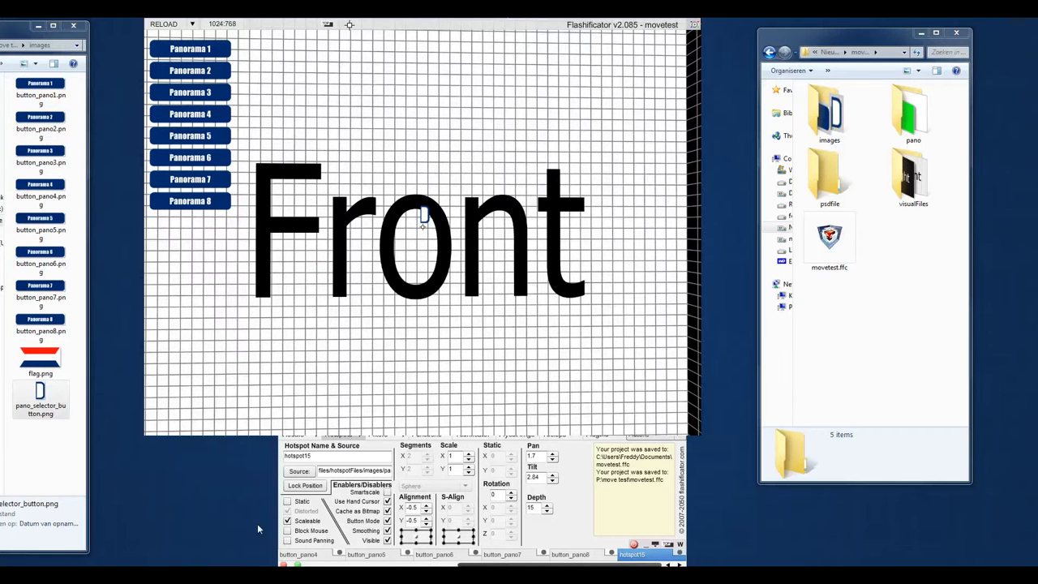
click(287, 521)
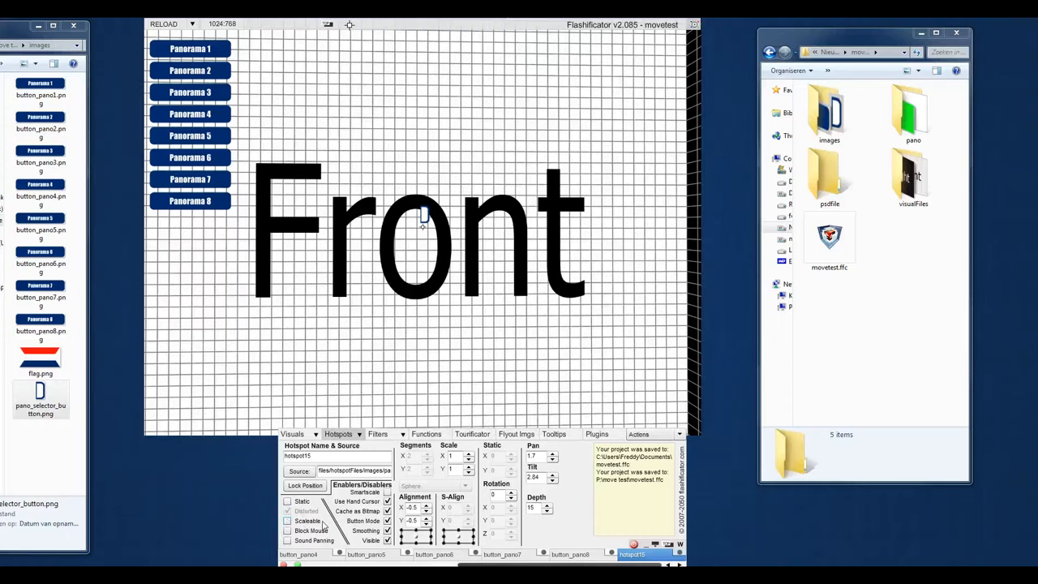
click(288, 502)
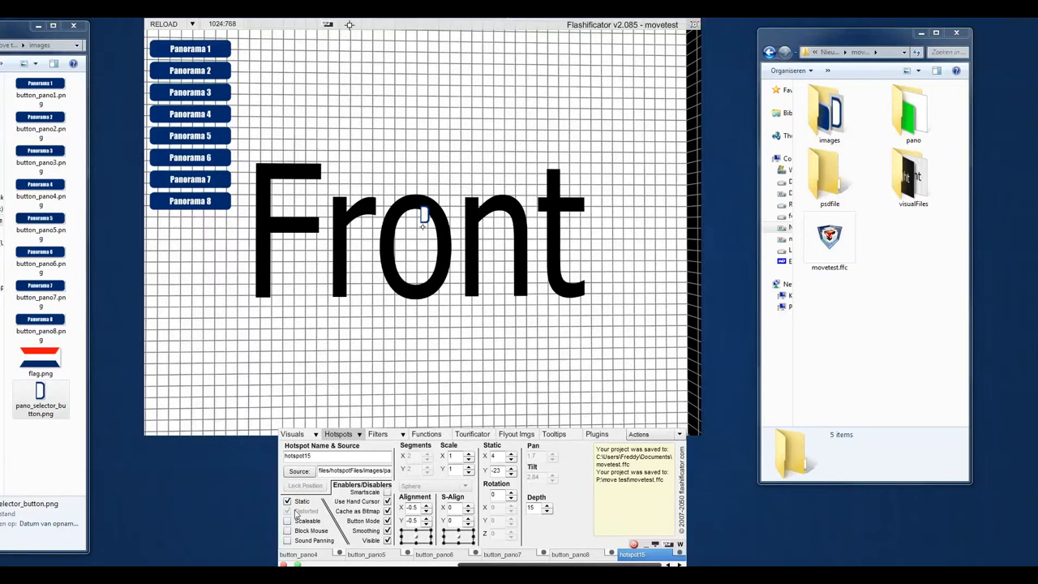
drag(538, 296, 403, 299)
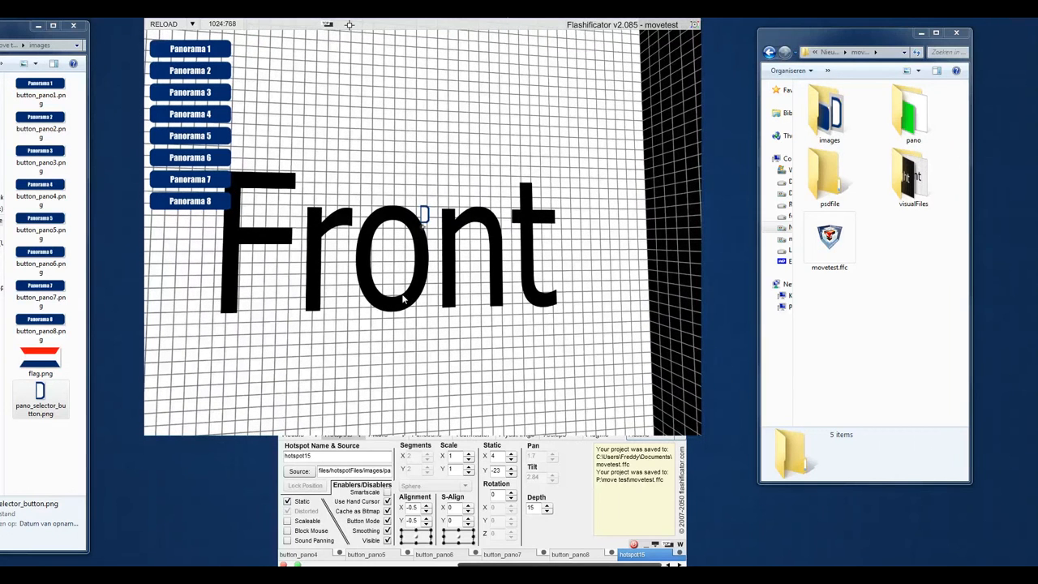
Step: Set the selector hotspot's Alignment to 0, 0 and S-Align to -0.5, -0.5, and place it at static X 143, Y 40
click(403, 531)
click(445, 532)
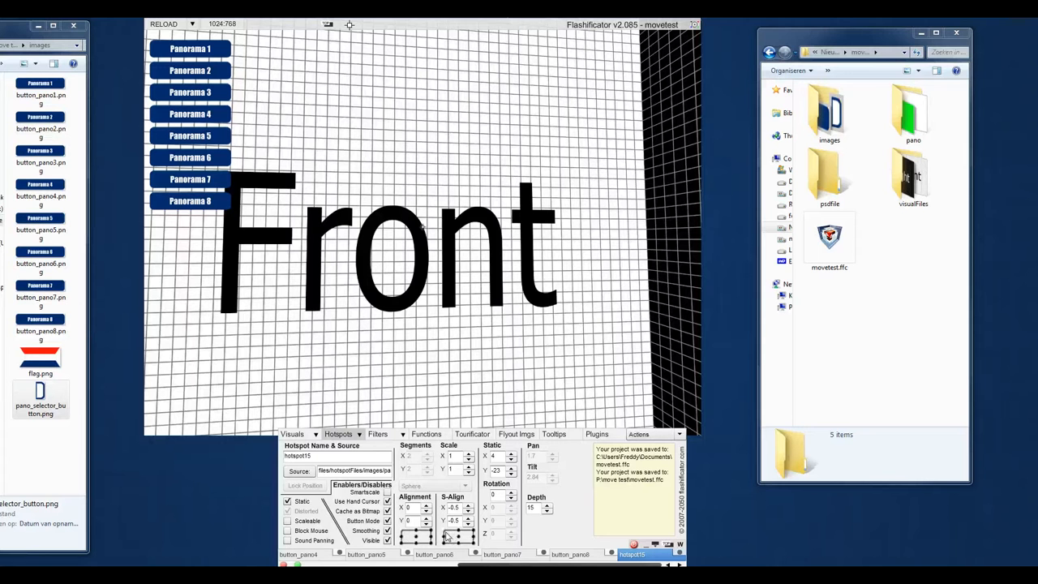
click(498, 456)
key(Tab)
key(Tab)
click(497, 470)
key(Return)
drag(494, 213, 342, 210)
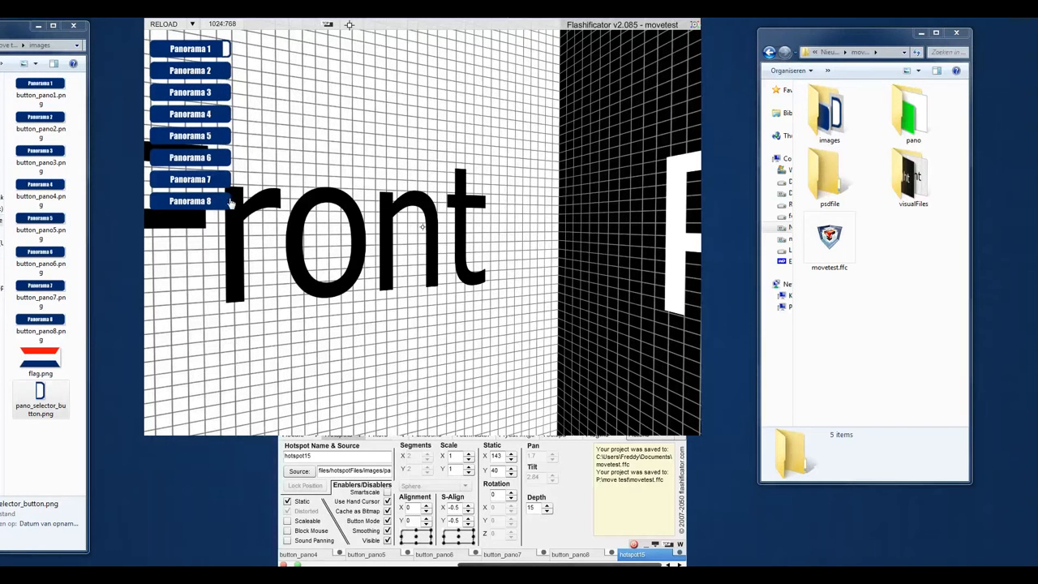
drag(340, 138, 325, 158)
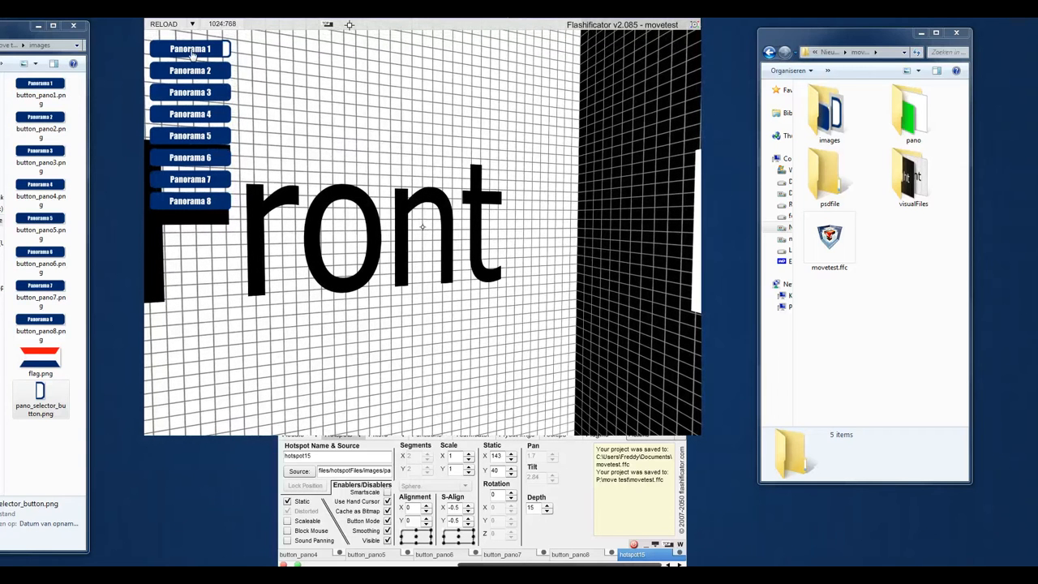
Step: Rename the selector hotspot, hotspot15, as pano_selector_button
click(176, 73)
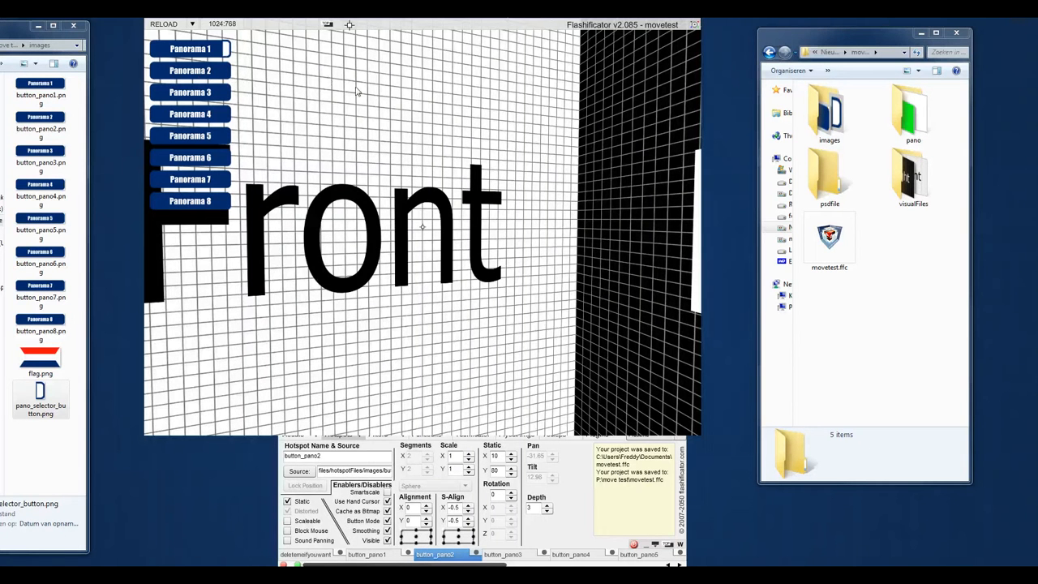
drag(405, 121, 387, 135)
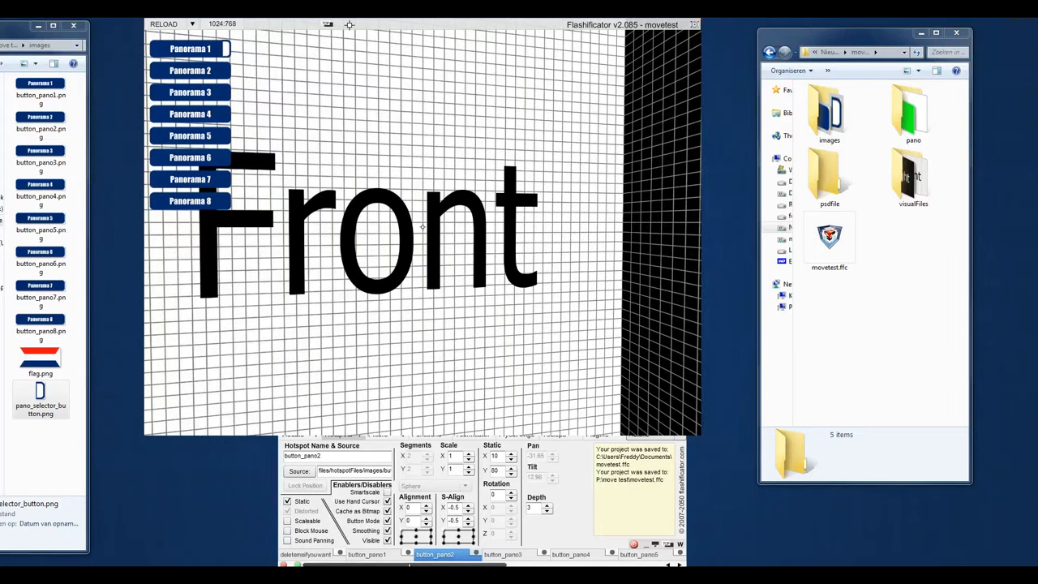
drag(411, 565, 568, 565)
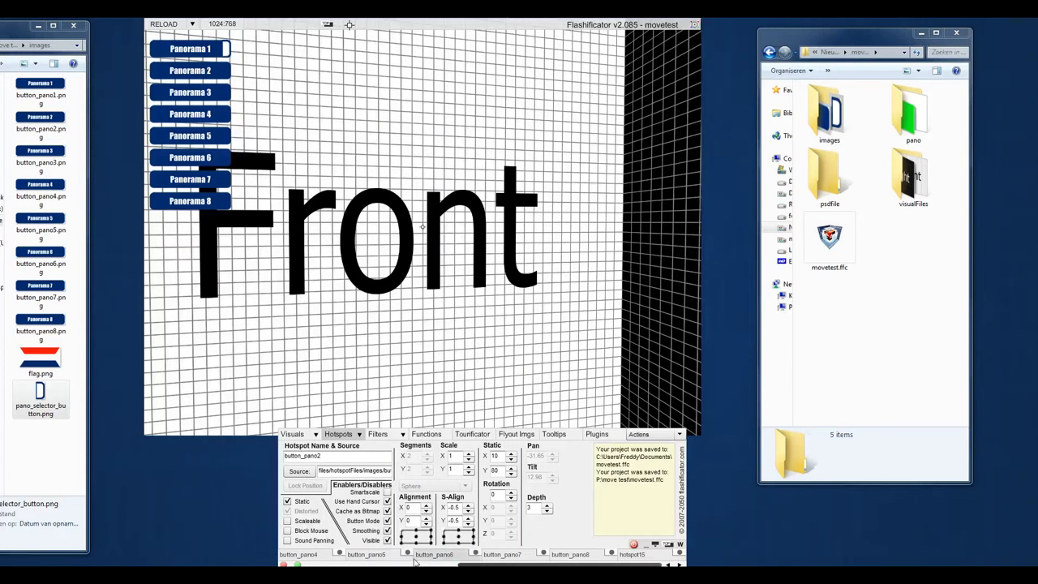
click(631, 555)
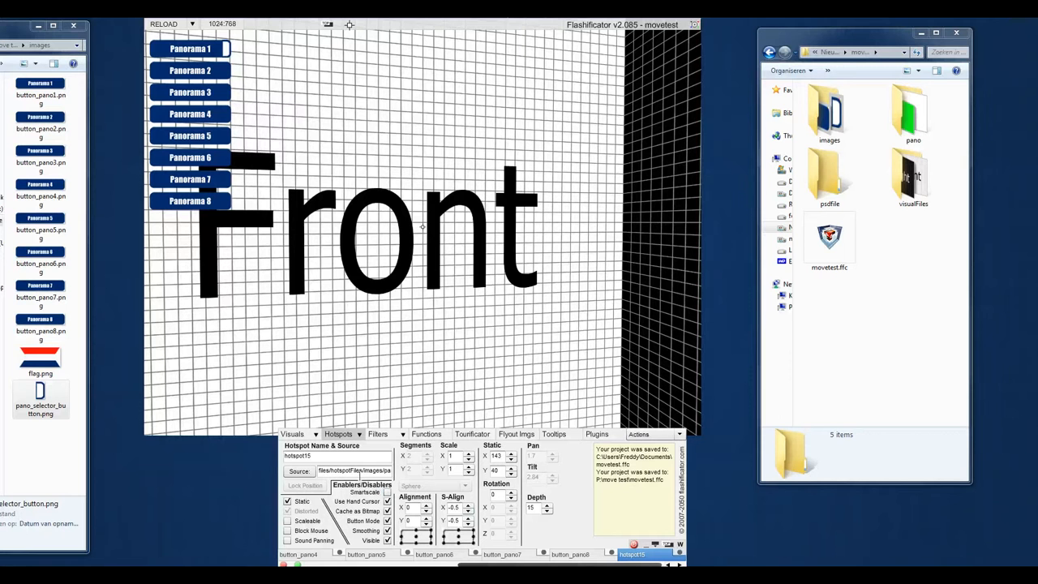
double_click(327, 457)
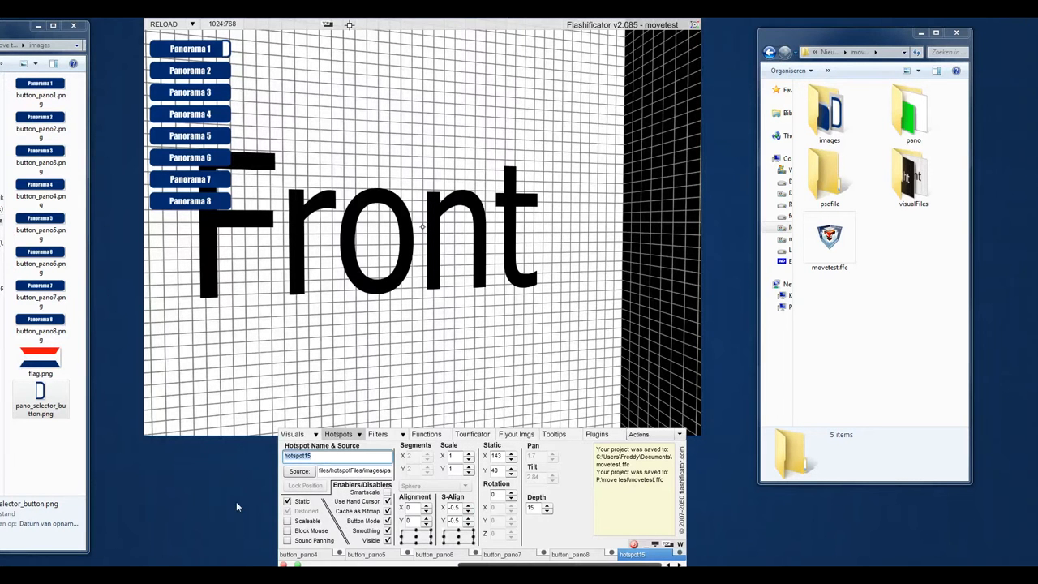
text(pano_selector_button)
double_click(350, 456)
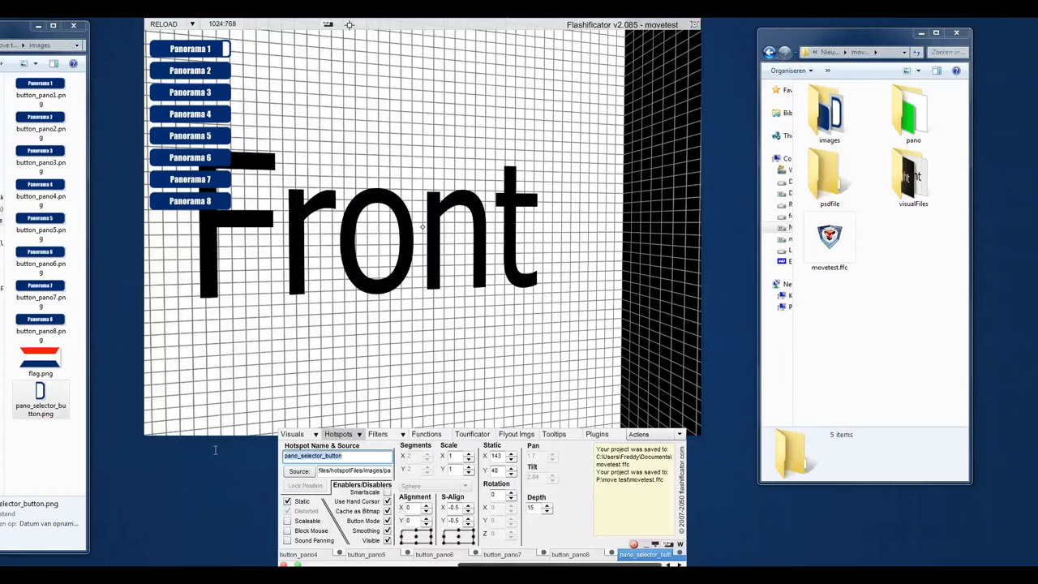
click(372, 457)
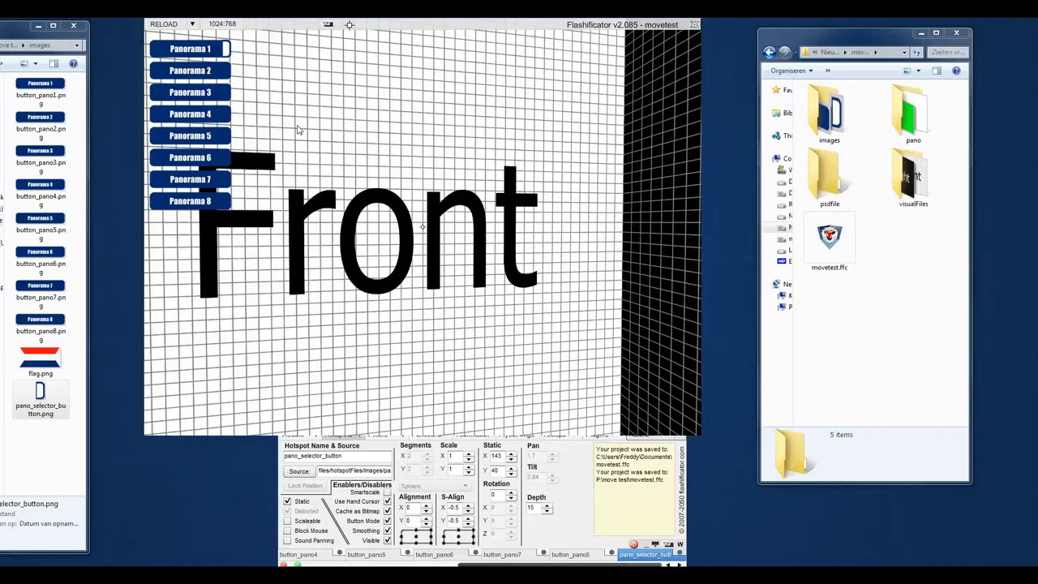
Step: Record a new hotspot function that changes the static Y position of pano_selector_button to 80
drag(428, 197, 337, 160)
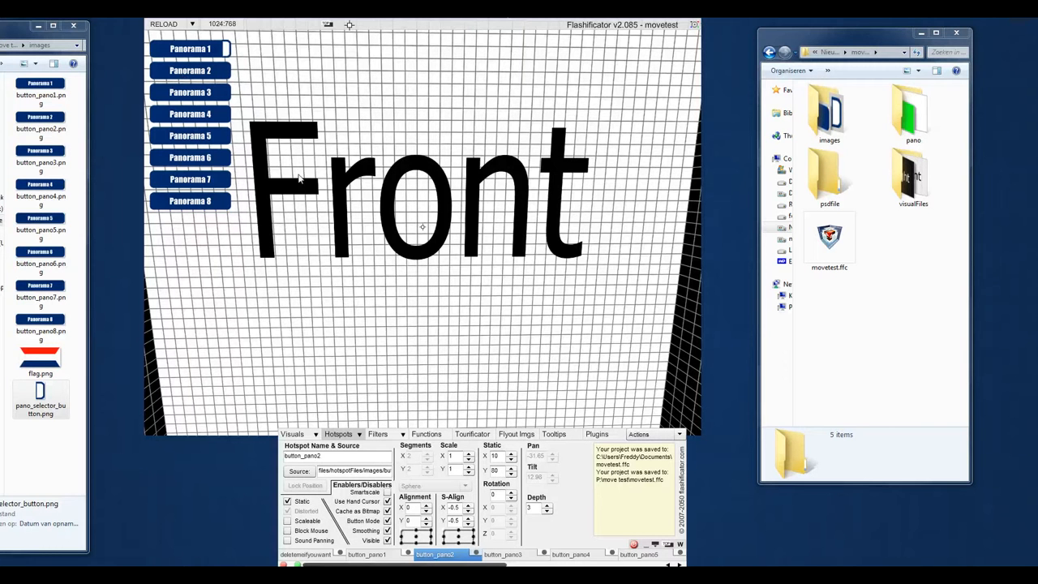
click(433, 439)
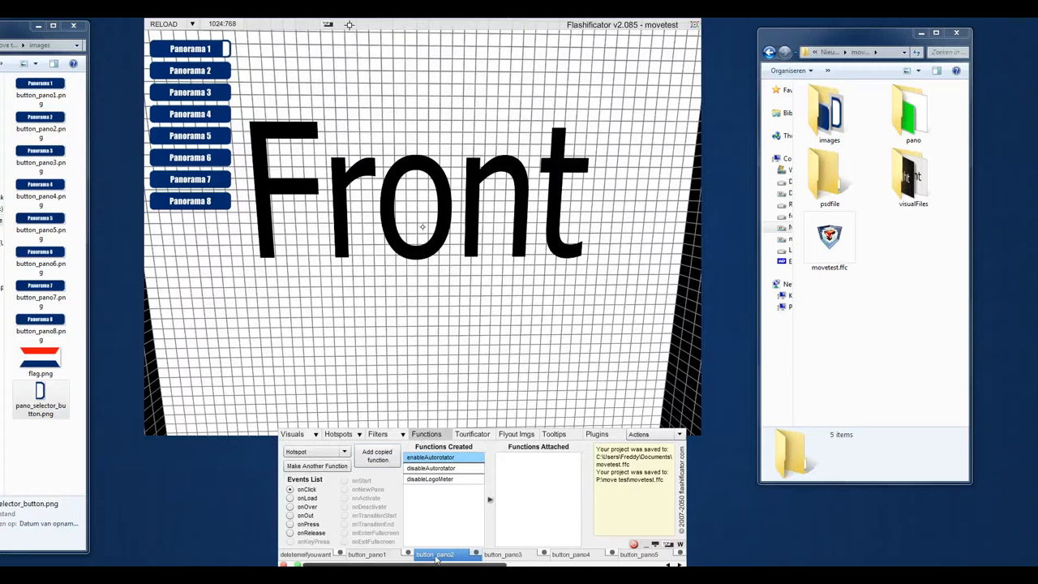
click(199, 73)
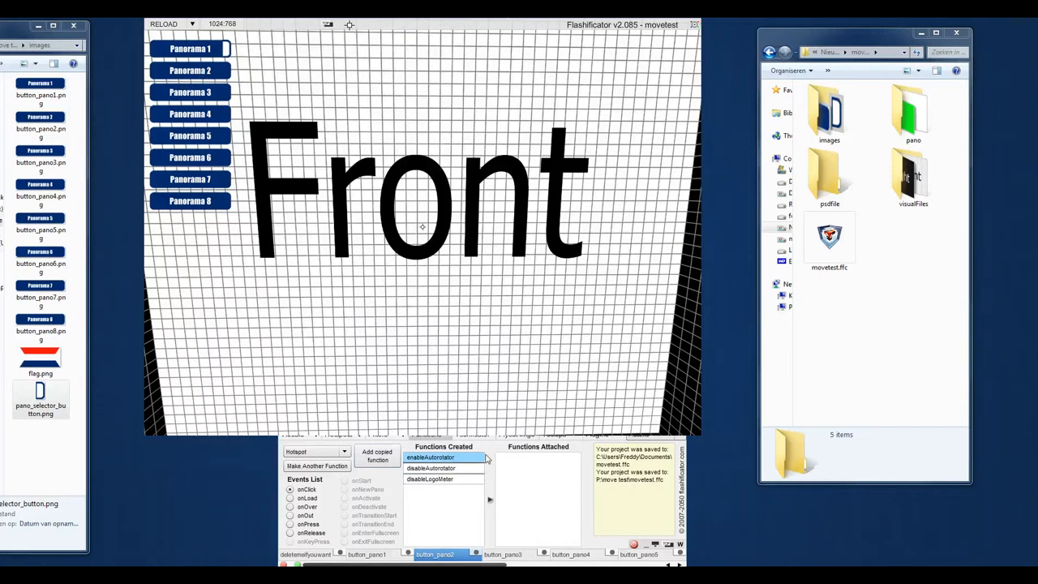
click(314, 467)
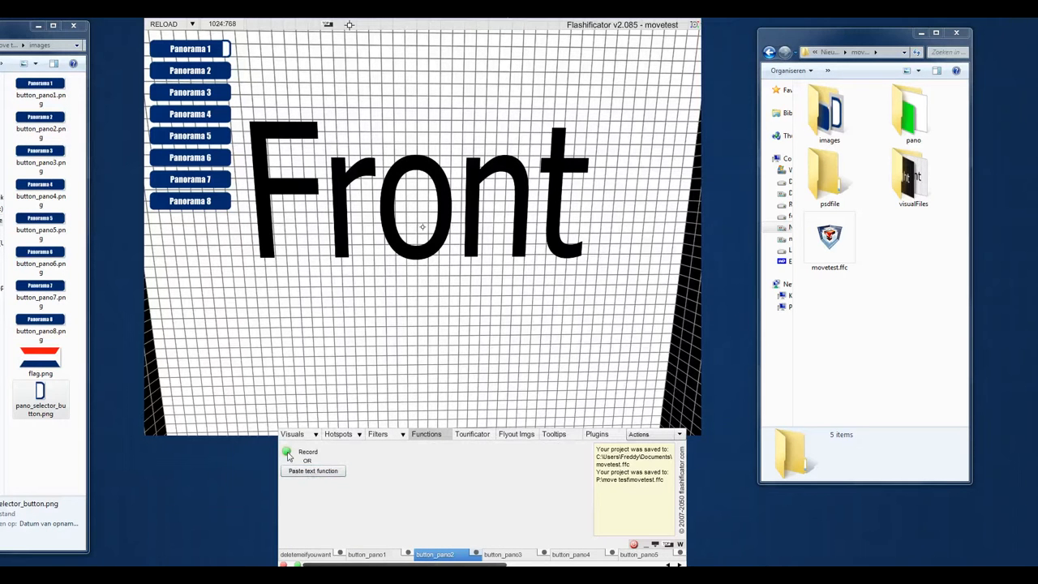
click(287, 453)
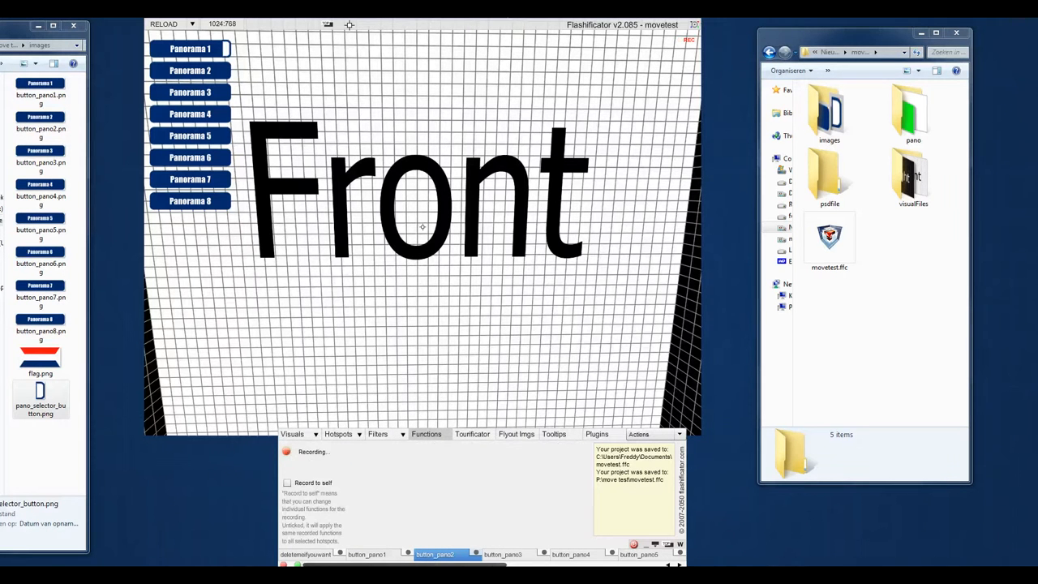
drag(494, 565, 651, 565)
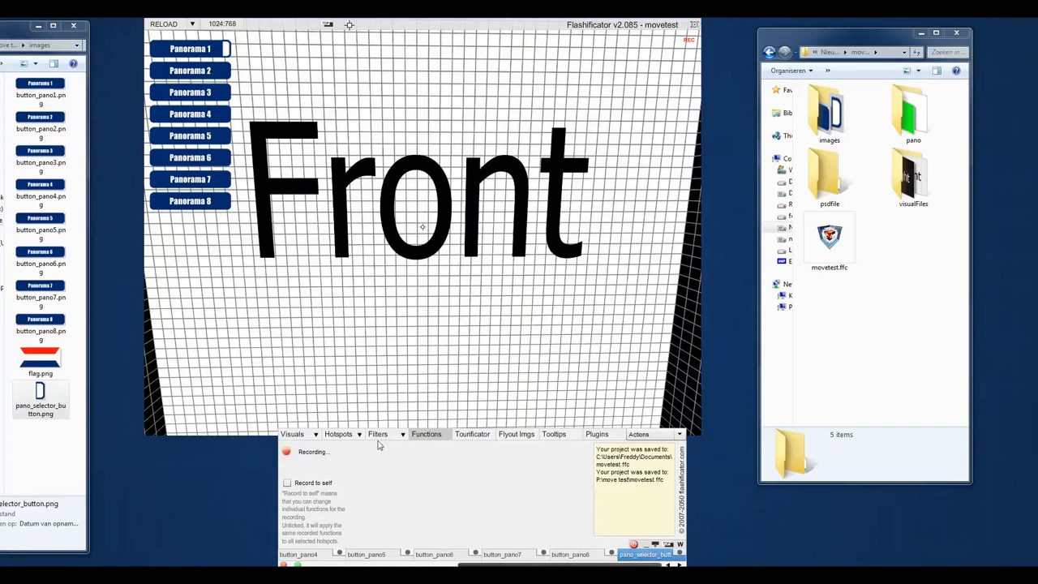
click(348, 438)
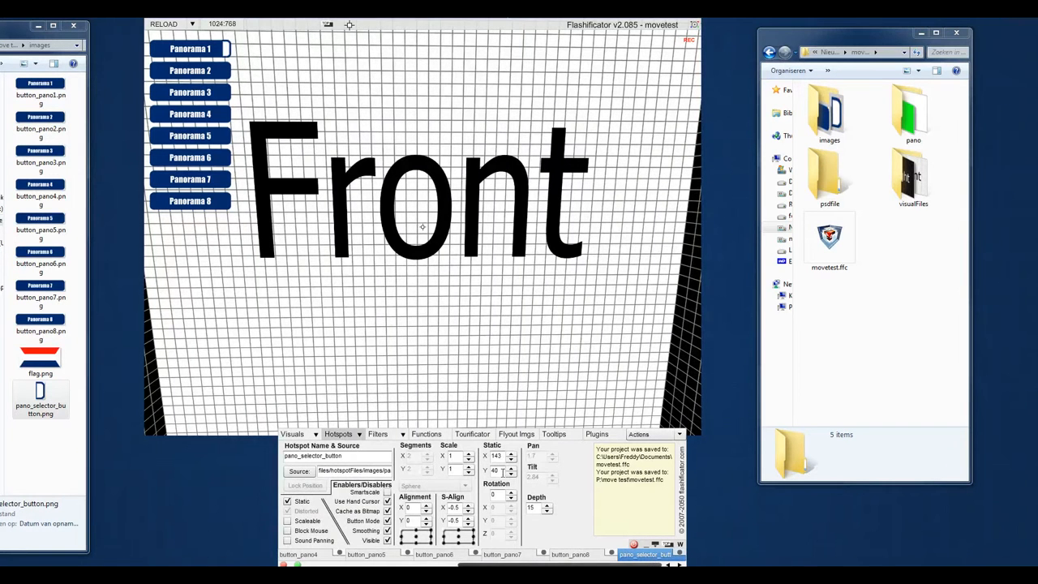
double_click(502, 471)
text(80)
key(Return)
click(431, 437)
click(288, 452)
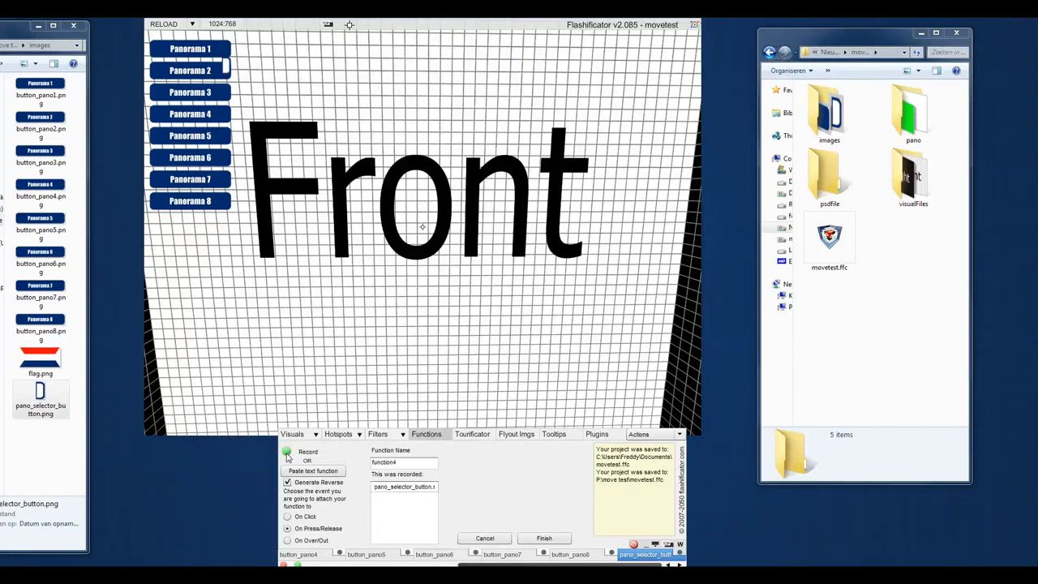
Step: Choose the On Click event for the recorded function, disable Generate Reverse, and finish creating it
click(287, 517)
click(287, 483)
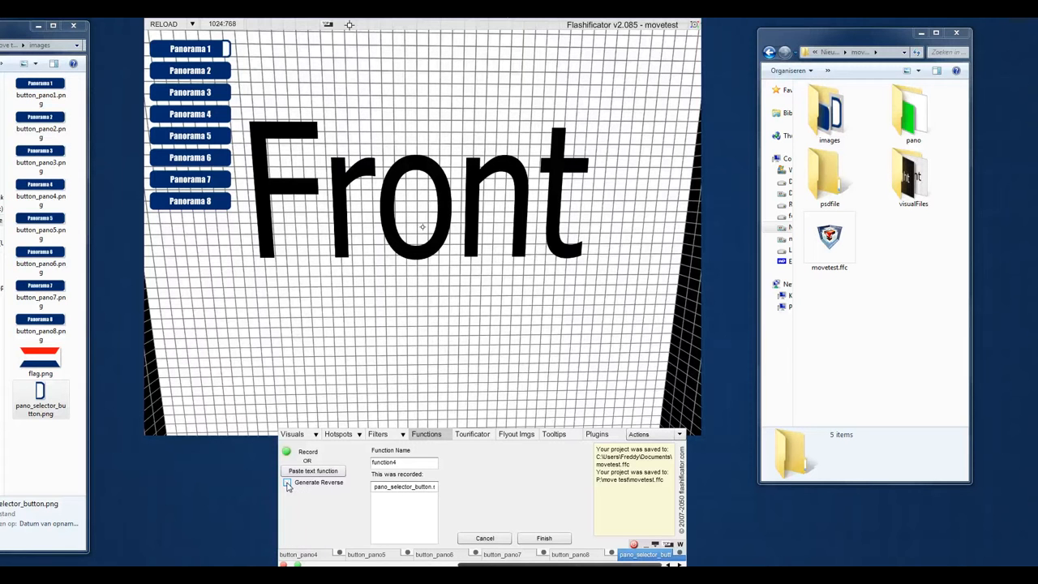
click(404, 487)
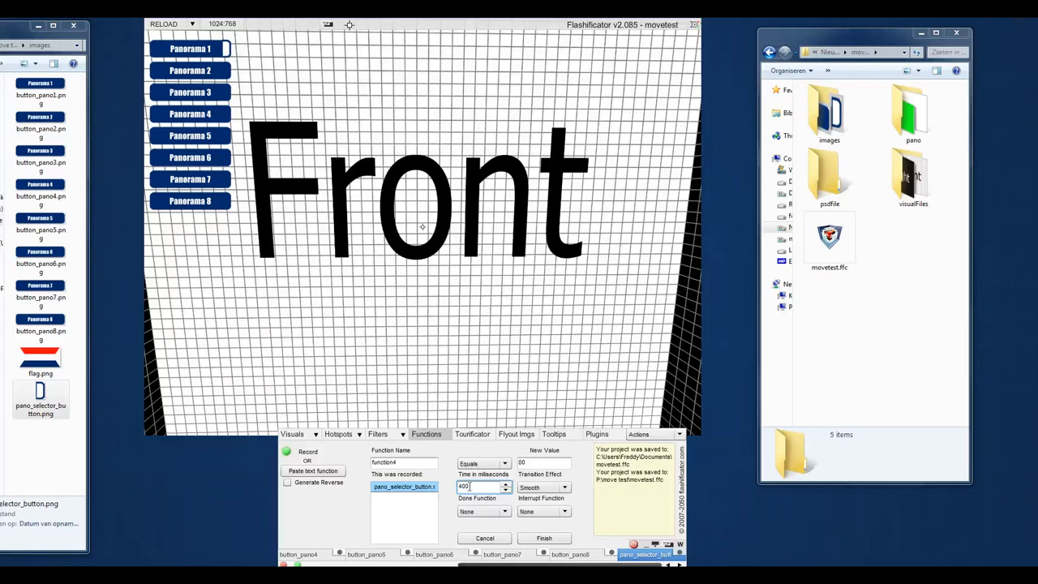
click(541, 538)
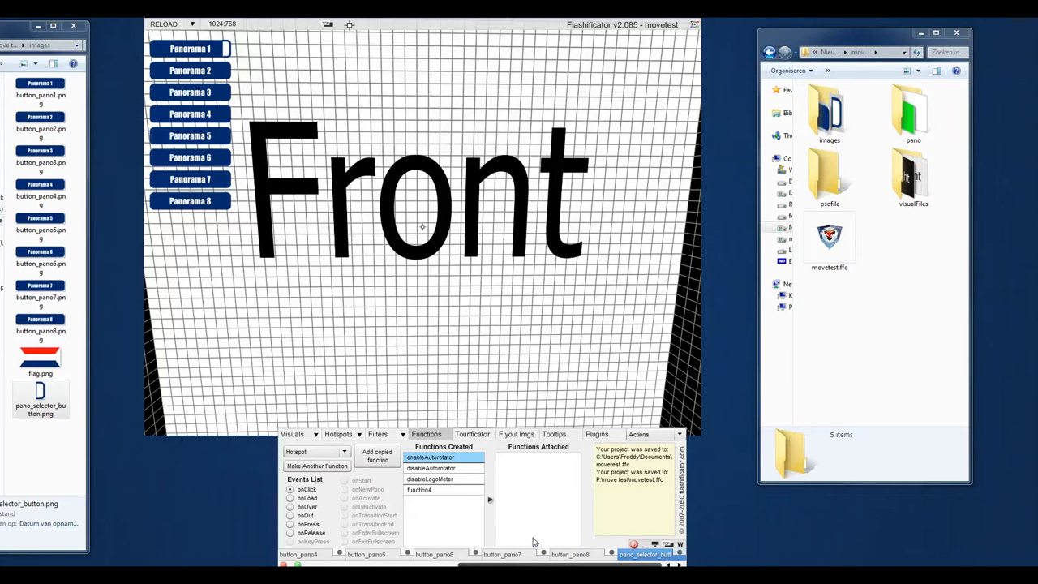
Step: Rename the newly recorded function function4 as movepano2
drag(429, 490, 429, 494)
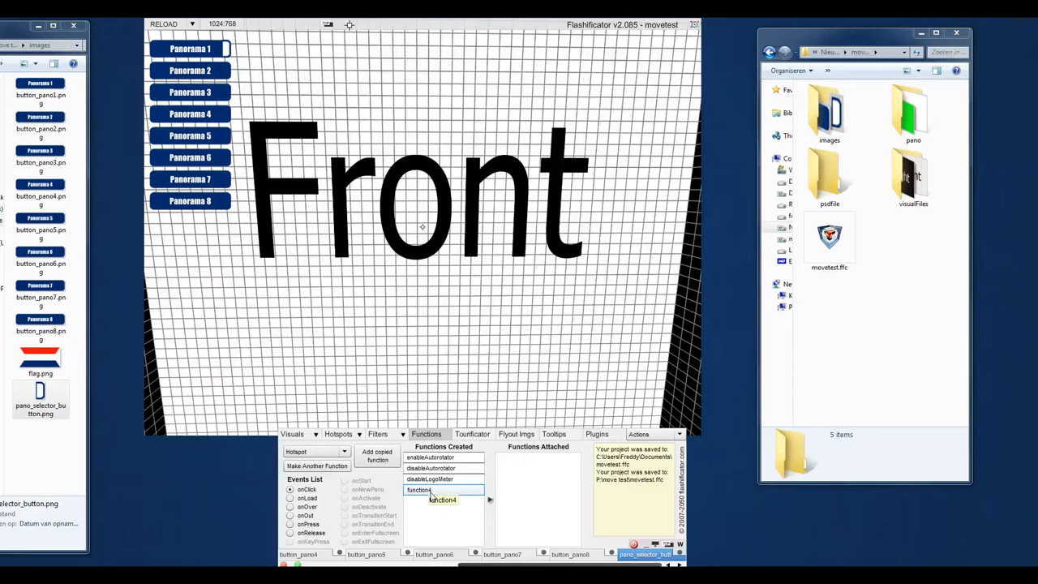
double_click(432, 494)
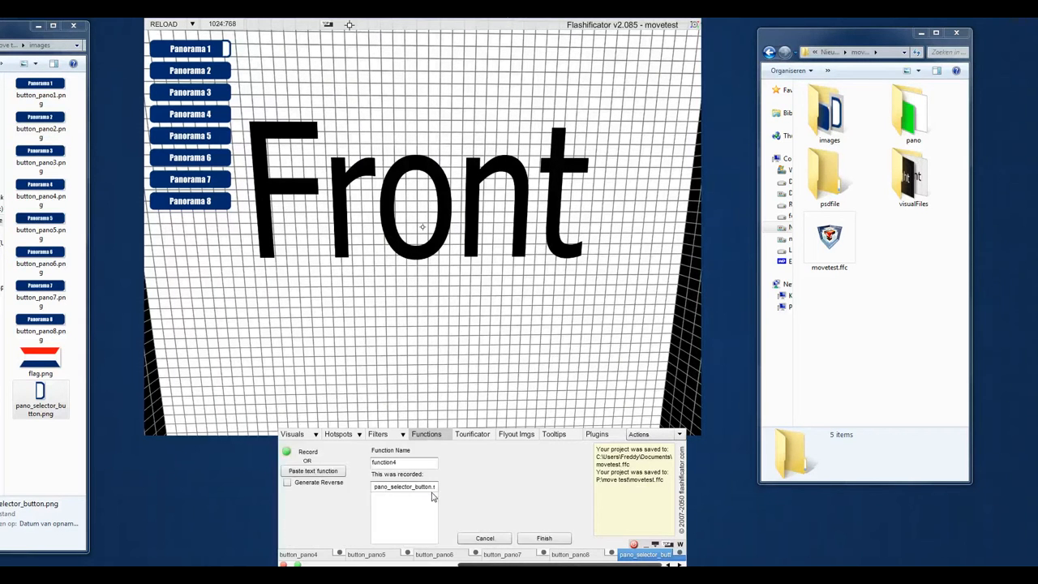
drag(412, 463, 232, 460)
text(move)
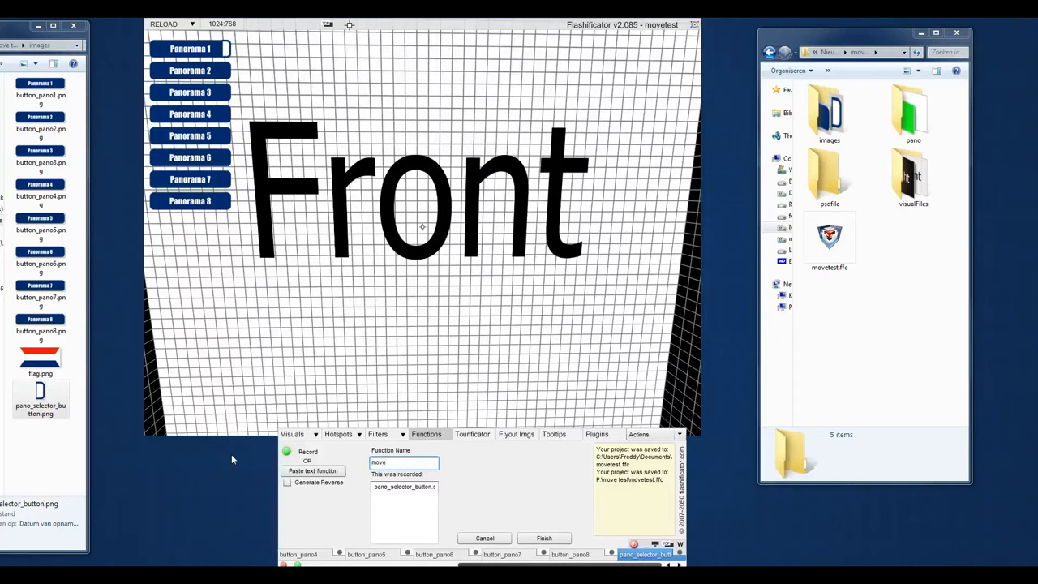
text(pano2)
click(544, 538)
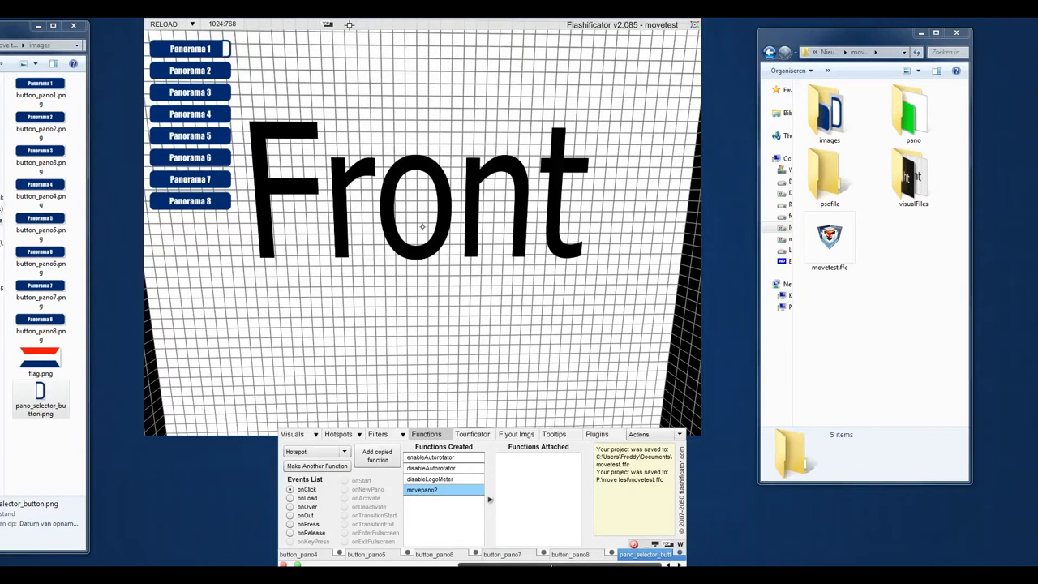
Step: Attach the movepano2 function to the onClick event of button_pano2 and test it with the Panorama 2 button
drag(543, 565, 408, 561)
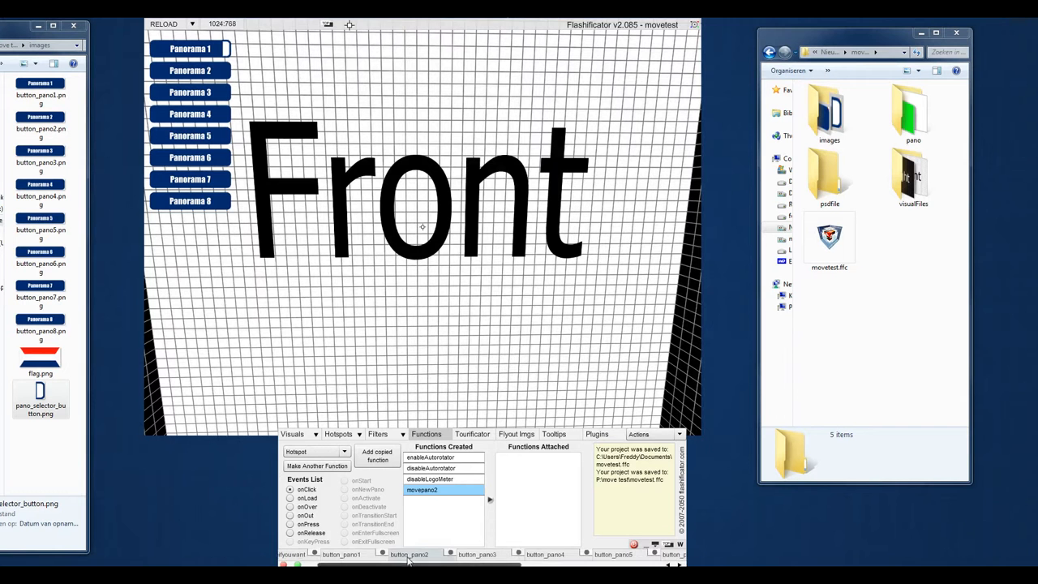
click(409, 557)
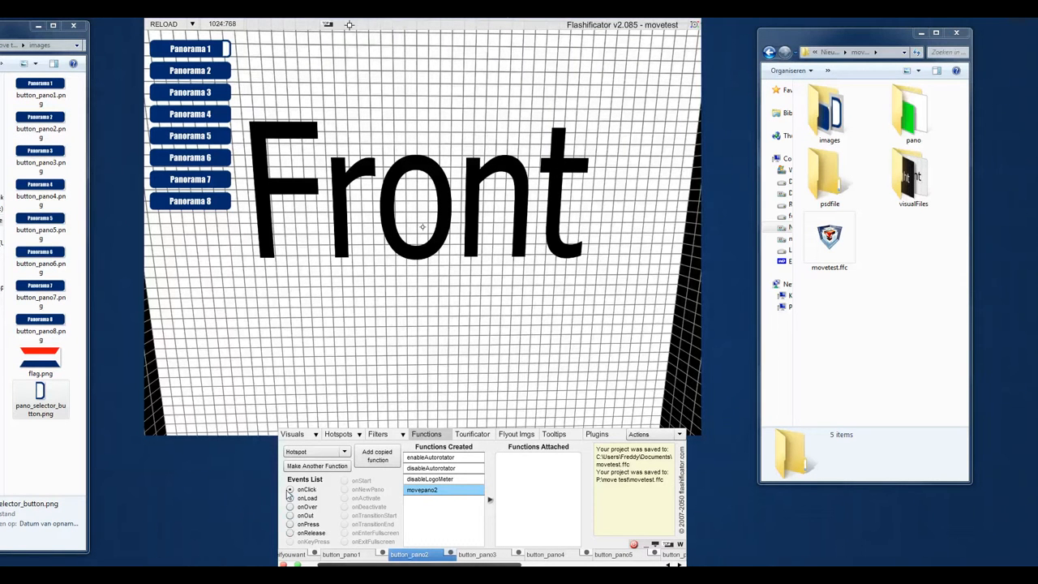
drag(436, 490, 494, 502)
click(490, 500)
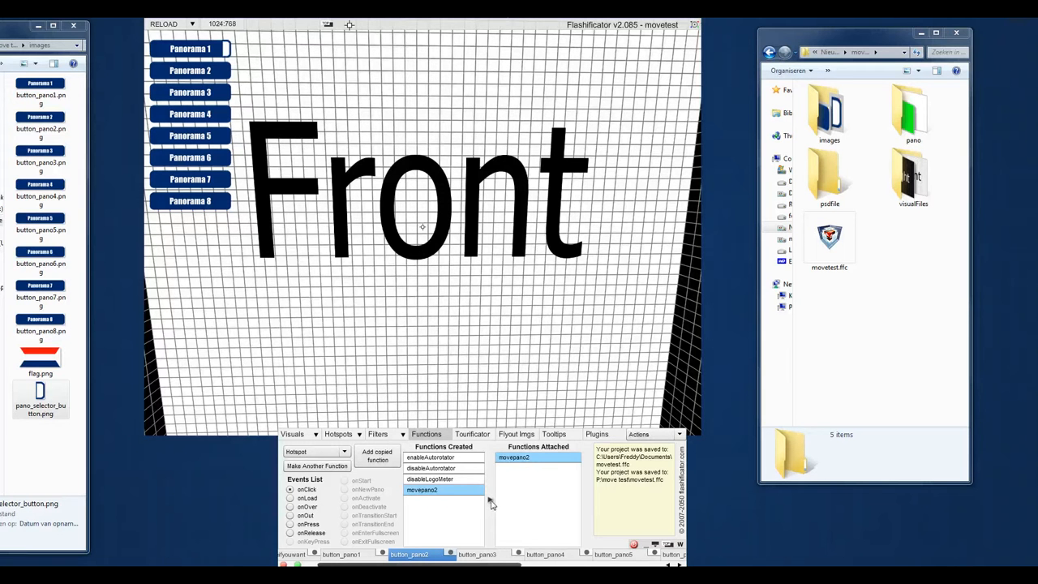
click(186, 71)
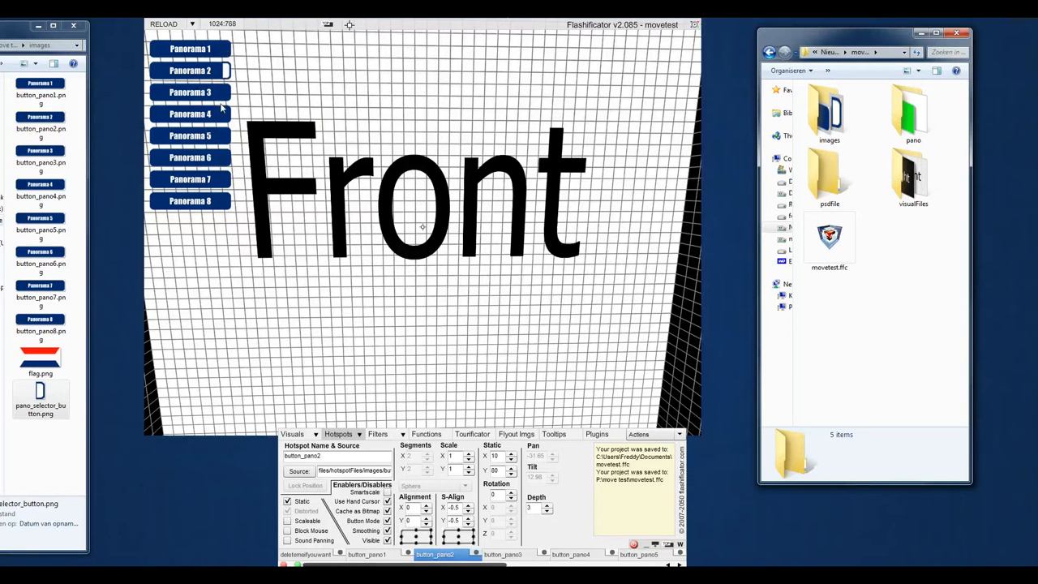
Step: Check the attached functions by testing the selector movement with the Panorama 3, 5, 6, 7 and 8 buttons
click(434, 436)
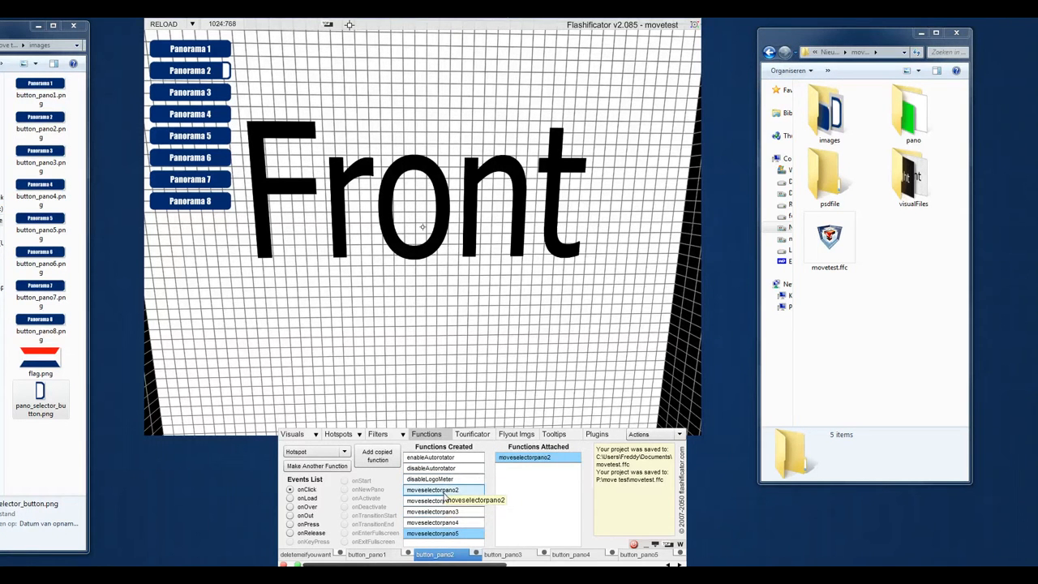
click(180, 95)
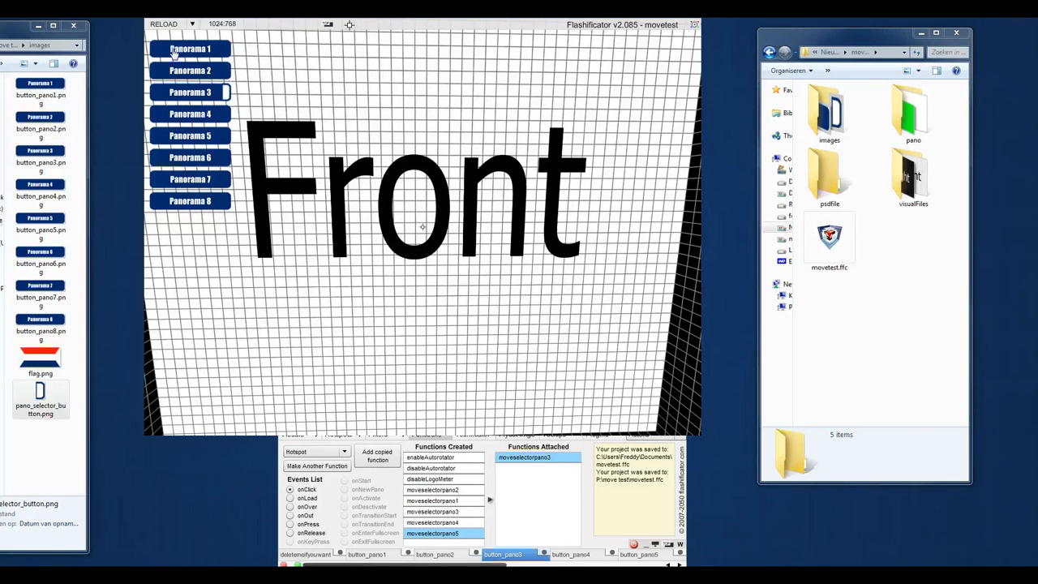
click(194, 136)
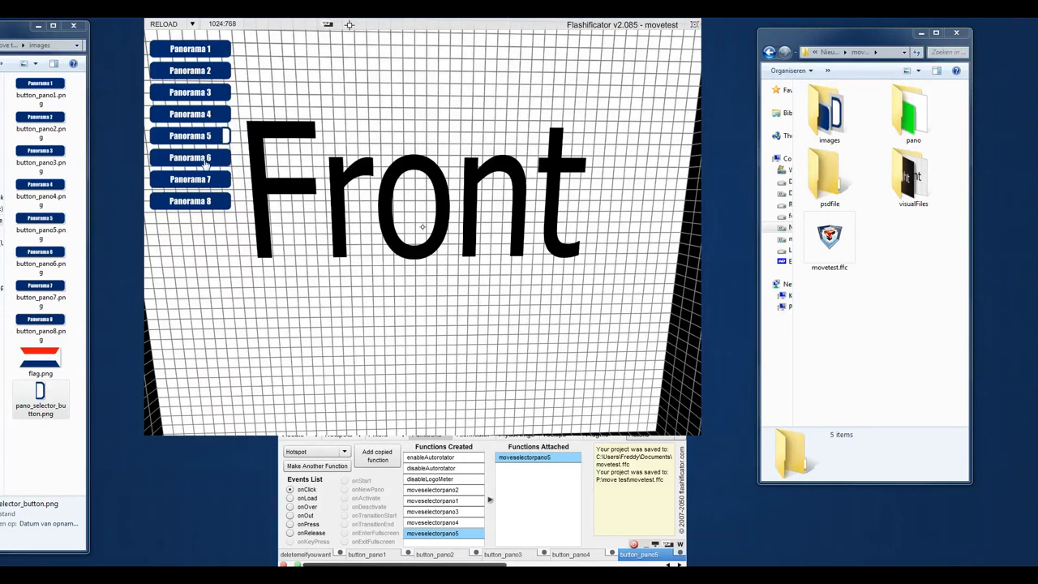
click(205, 162)
click(204, 179)
click(208, 203)
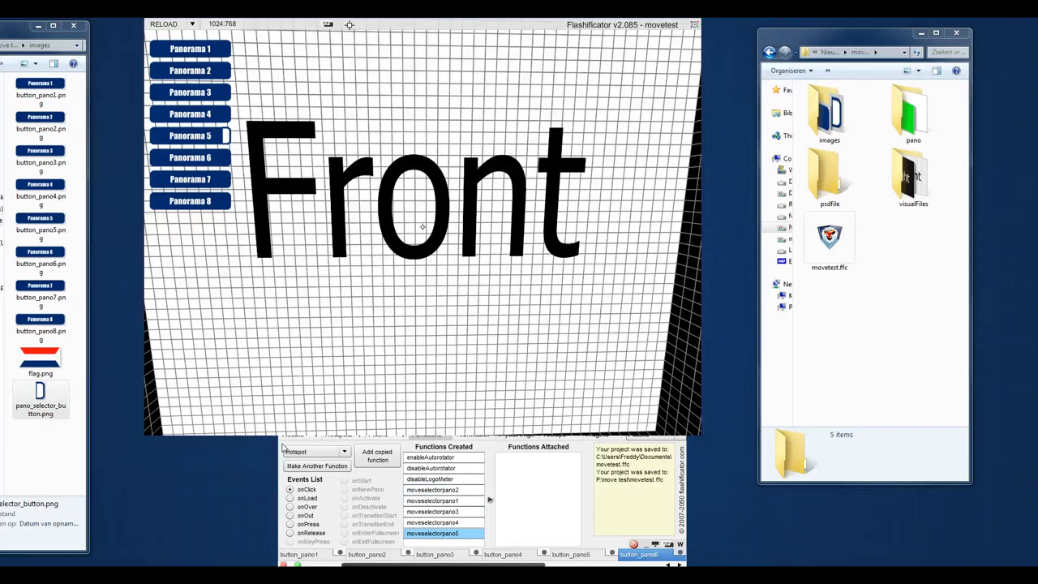
Step: Record a new hotspot function that changes the static Y position of pano_selector_button to 240
click(315, 470)
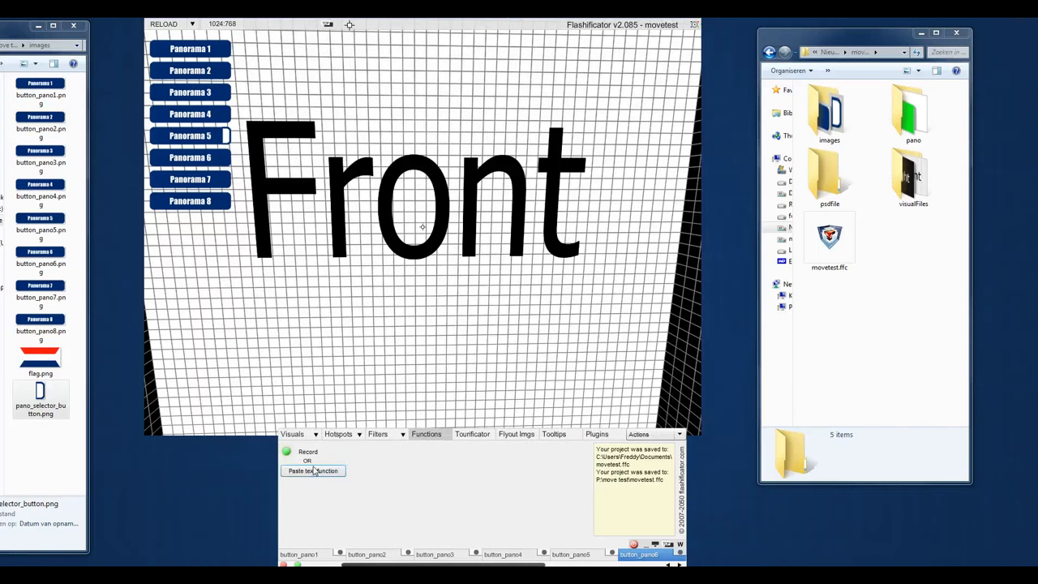
click(289, 455)
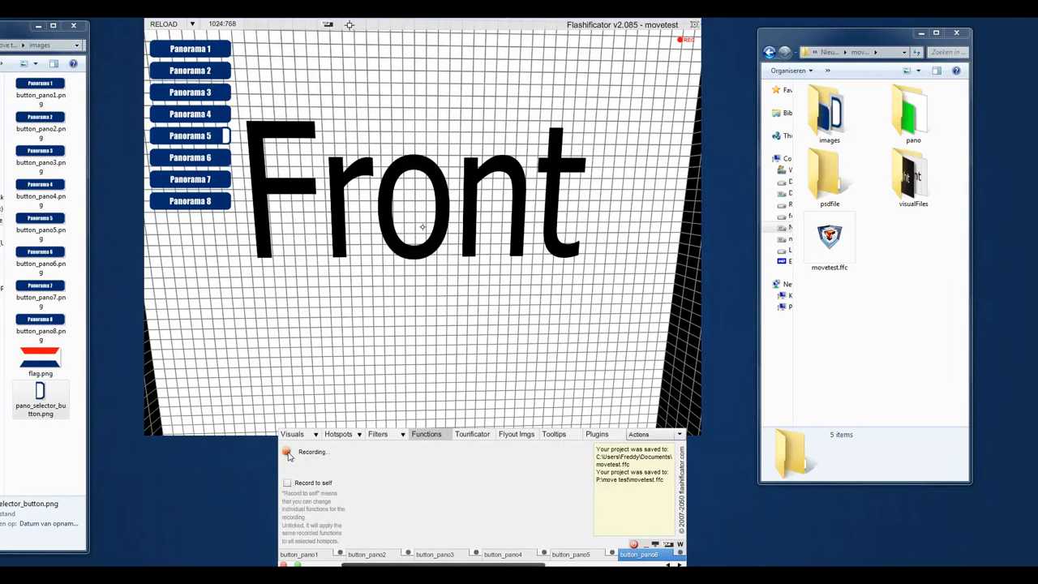
drag(541, 565, 658, 566)
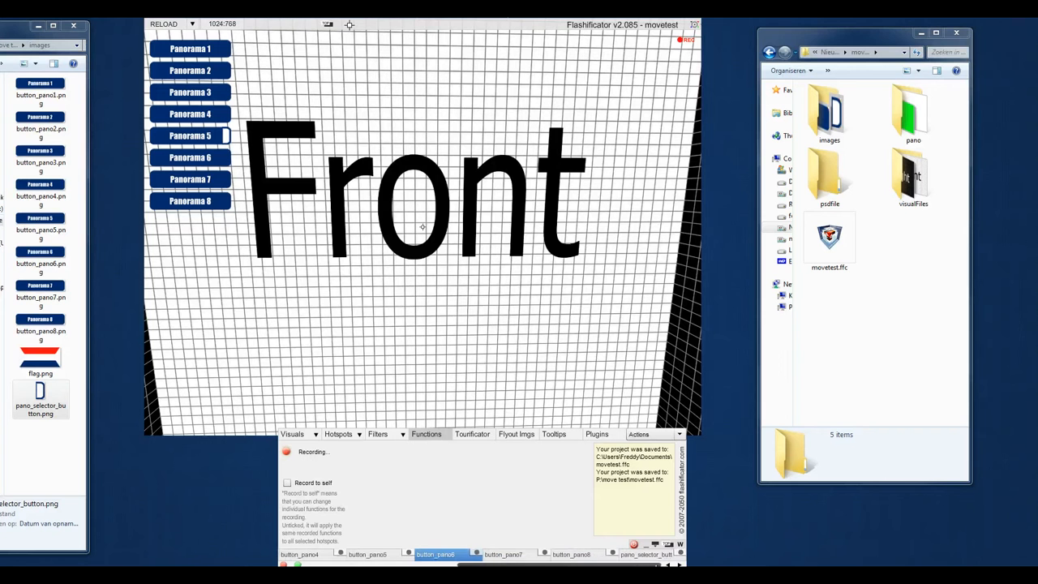
click(655, 557)
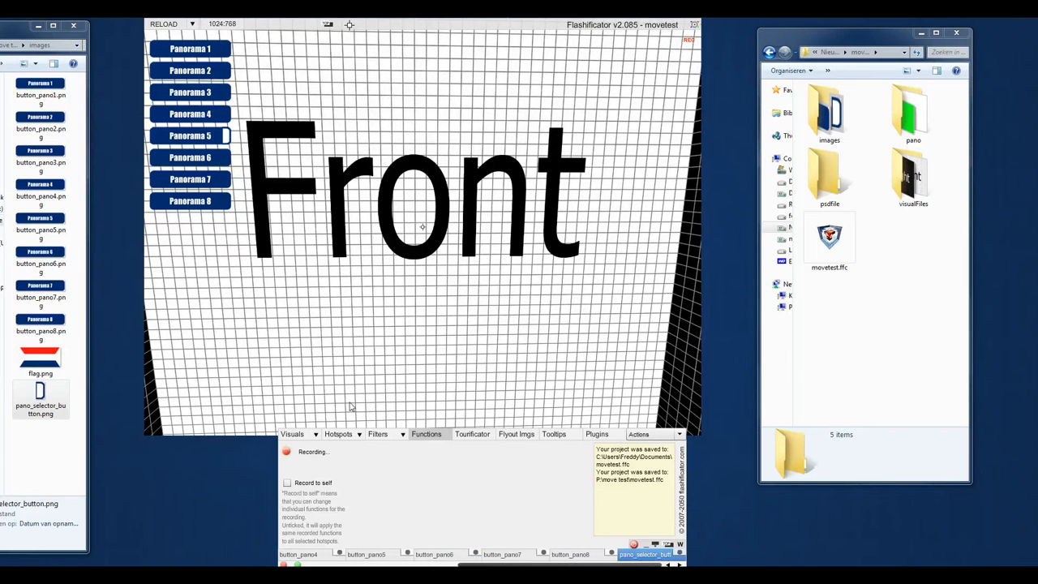
click(339, 434)
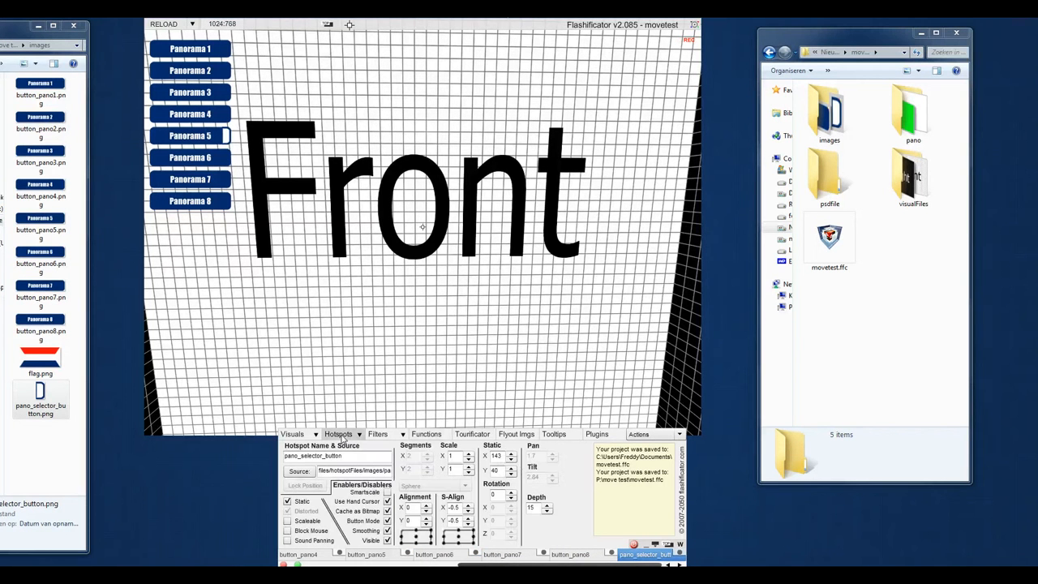
double_click(496, 470)
text(240)
key(Return)
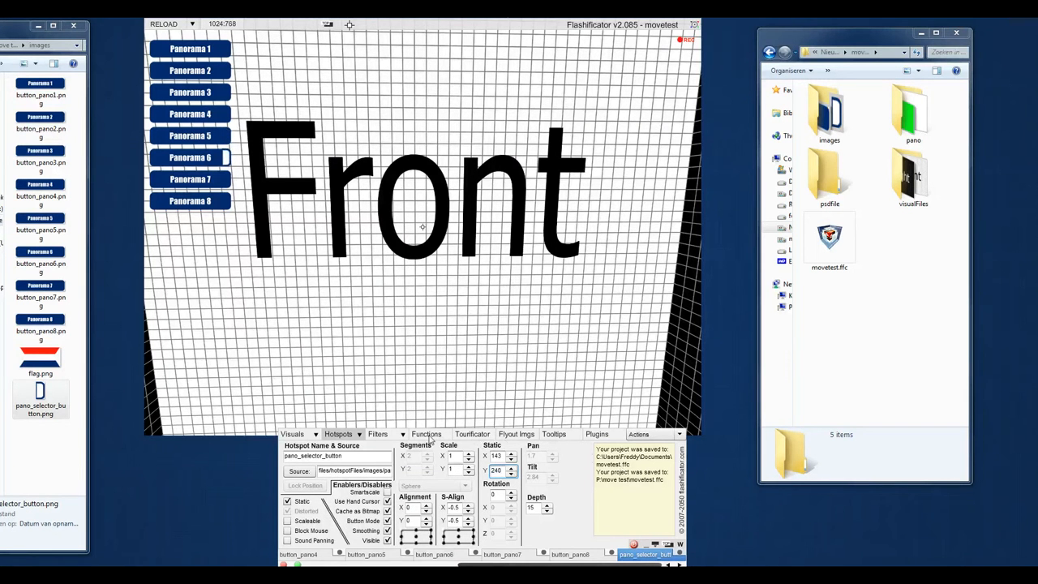
click(432, 440)
click(286, 452)
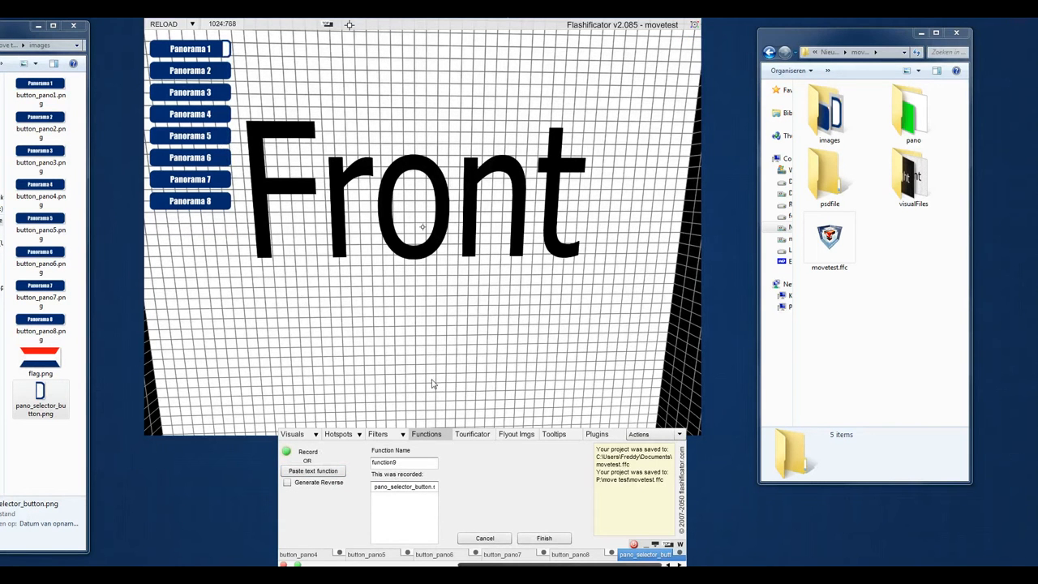
Step: Name the recorded function moveselectorpano6, open its recorded pano_selector_button change, and finish creating it
double_click(406, 462)
text(moveselectorpano6)
click(403, 486)
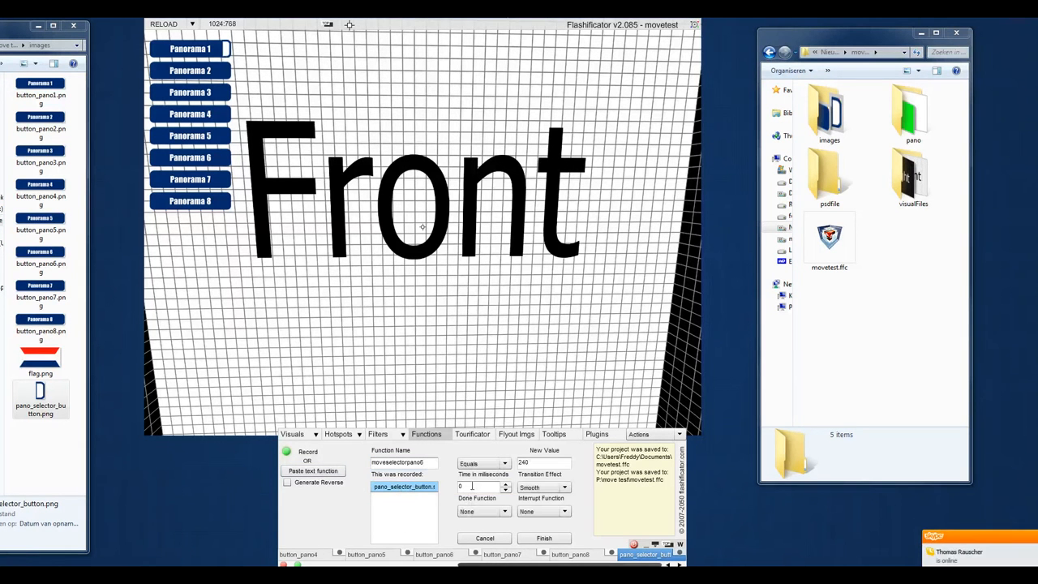
click(458, 487)
click(543, 538)
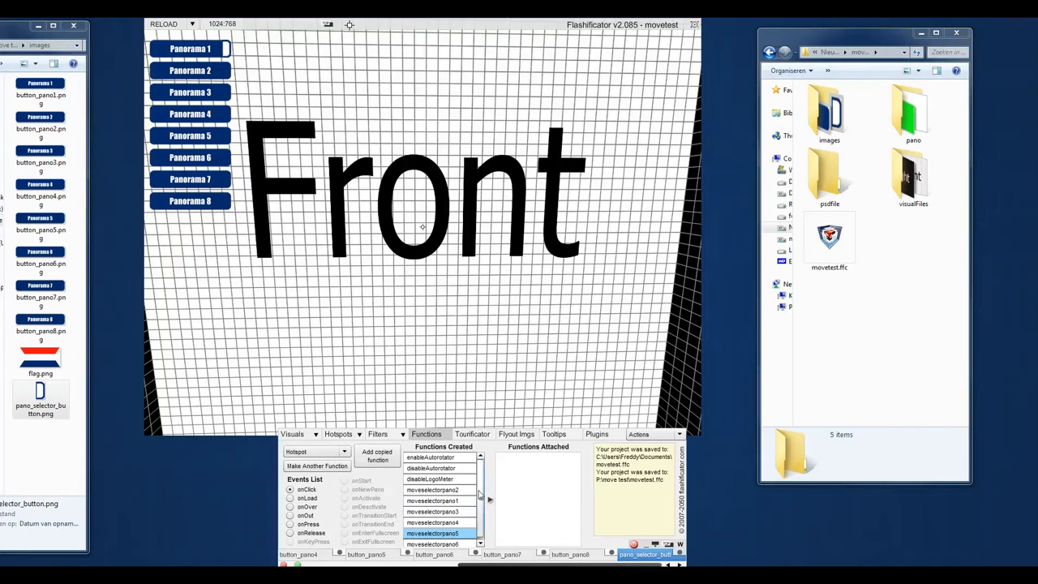
Step: Attach moveselectorpano6 to the onClick event of button_pano6 and test the selector with the Panorama 6 and Panorama 3 buttons
drag(483, 502, 484, 517)
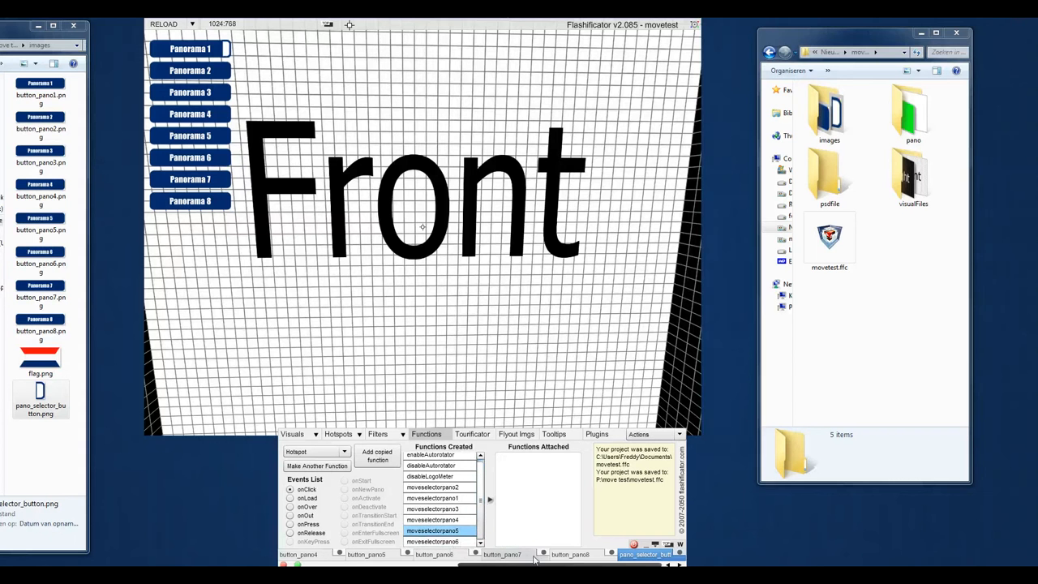
drag(628, 562, 558, 560)
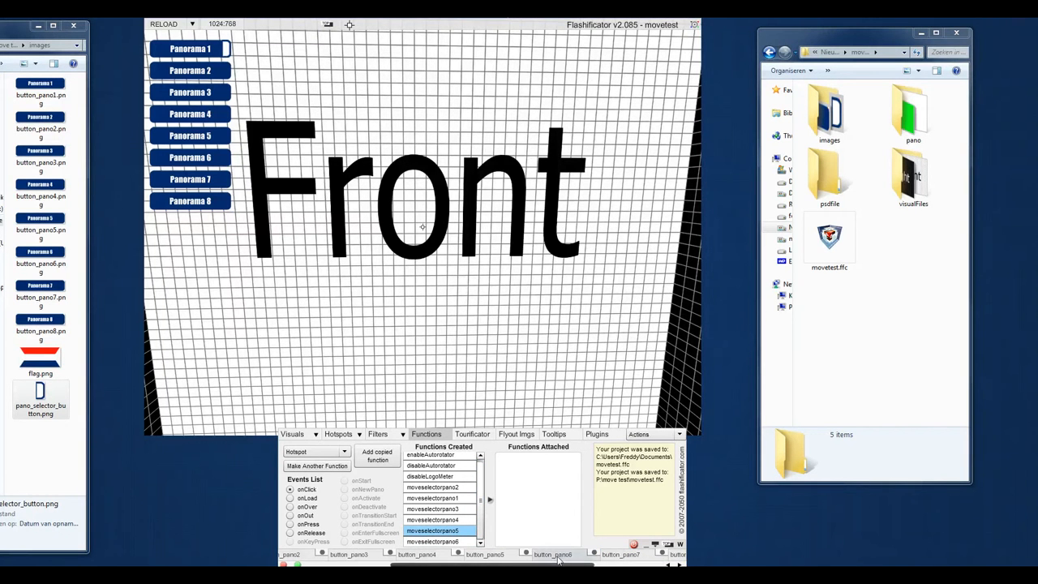
click(557, 559)
click(510, 558)
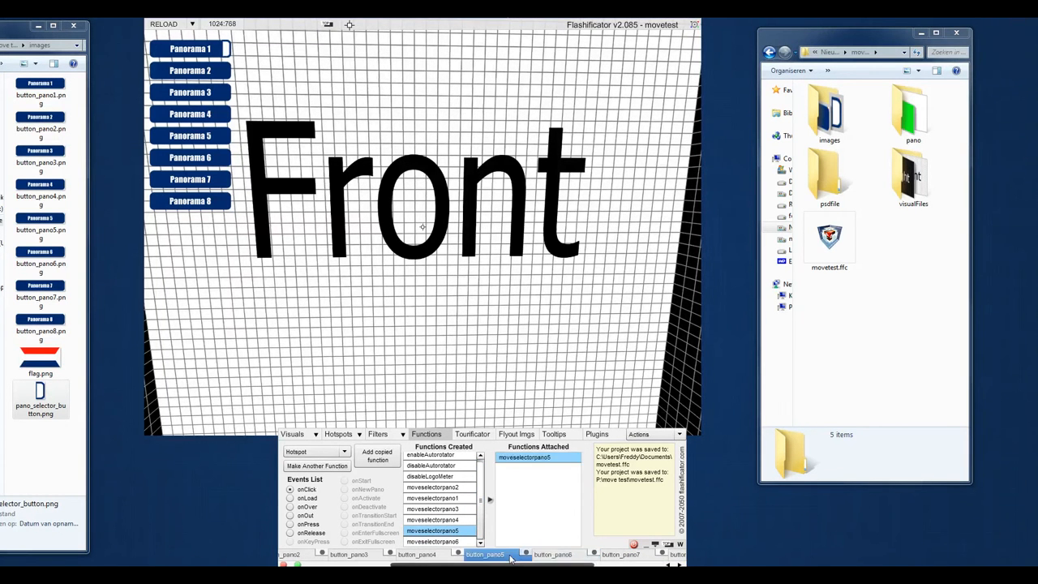
click(557, 557)
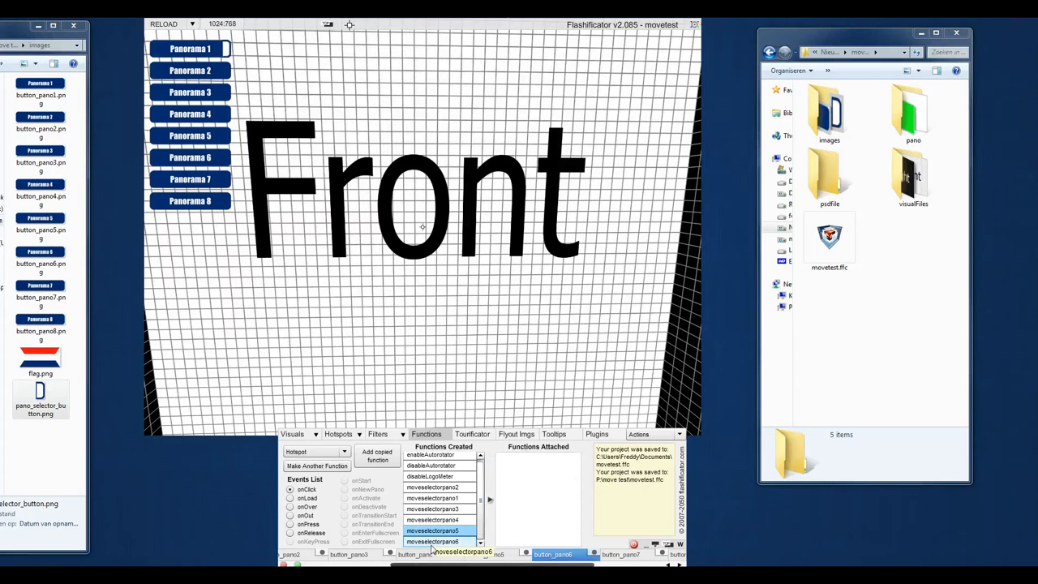
click(430, 544)
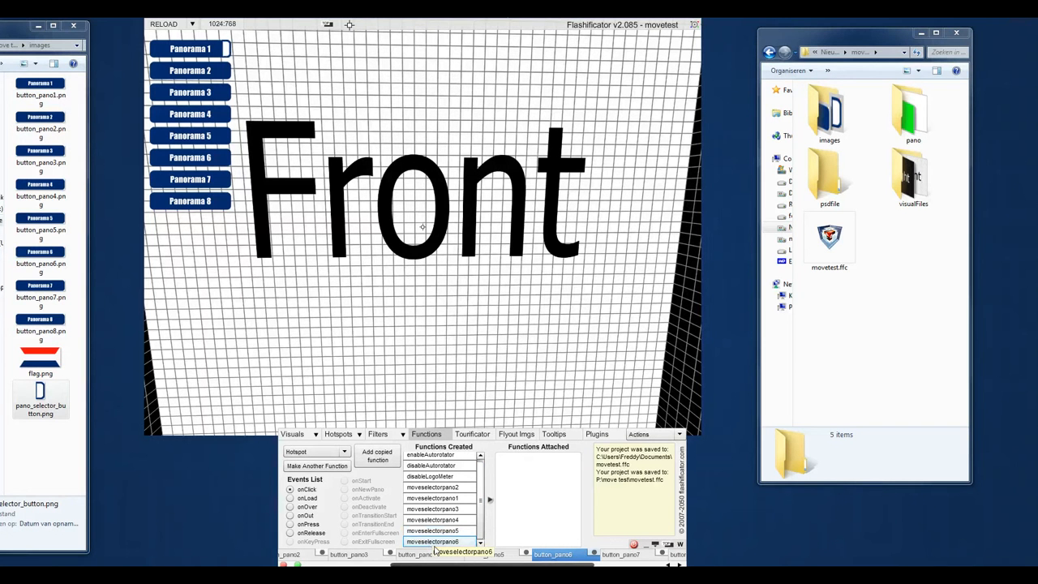
click(433, 542)
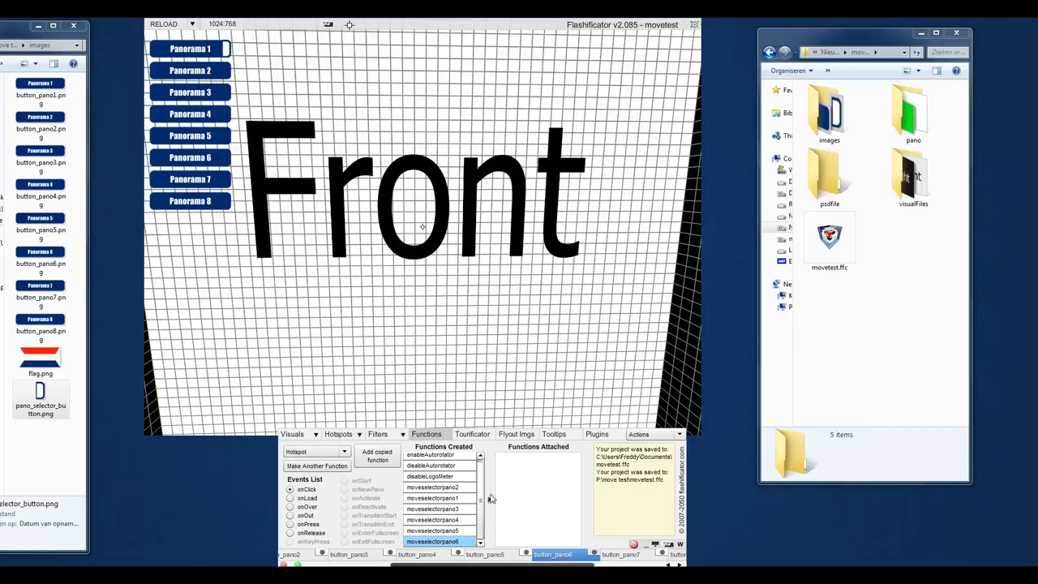
click(489, 500)
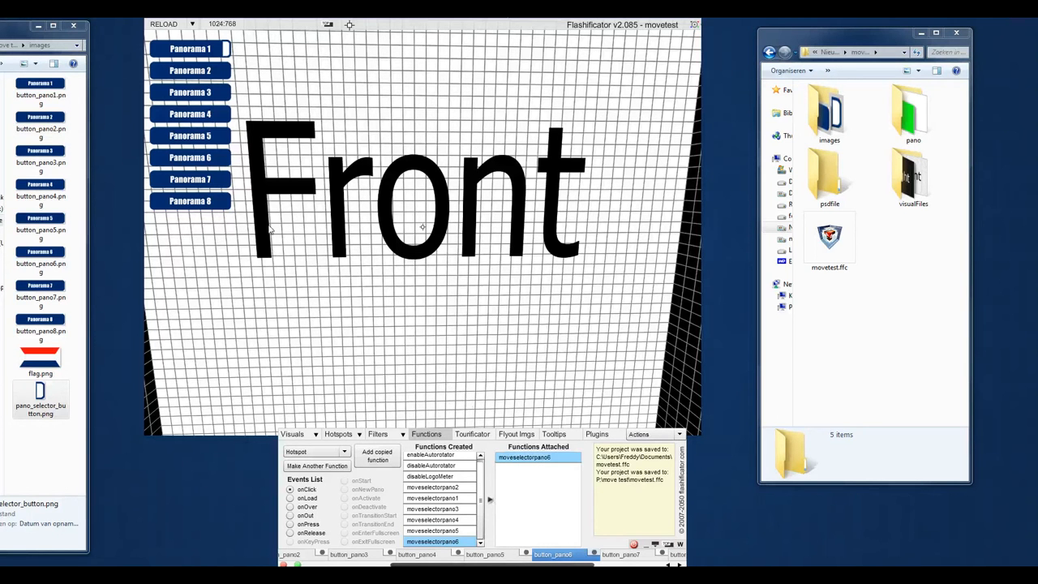
click(185, 160)
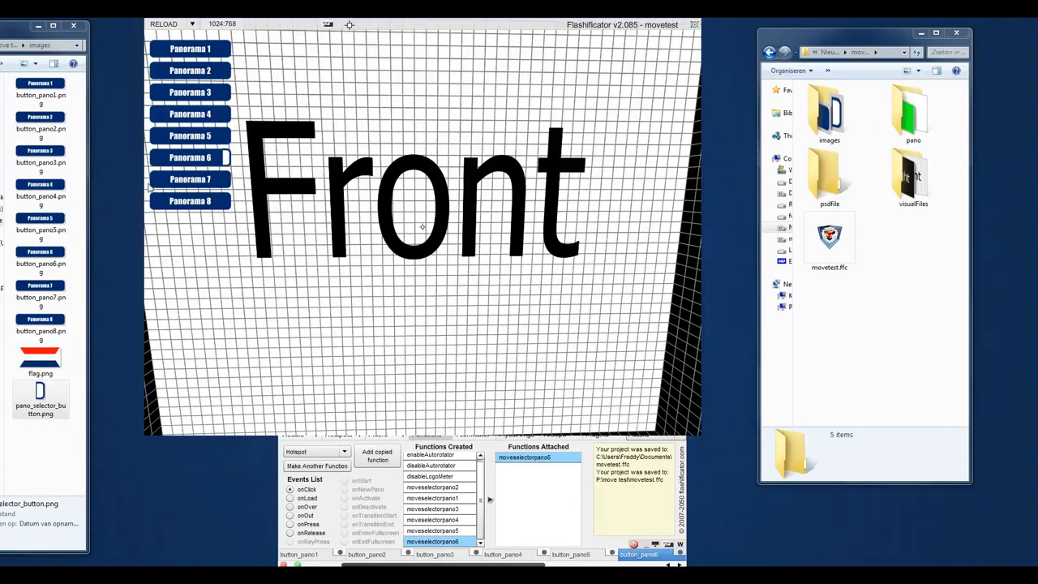
click(183, 98)
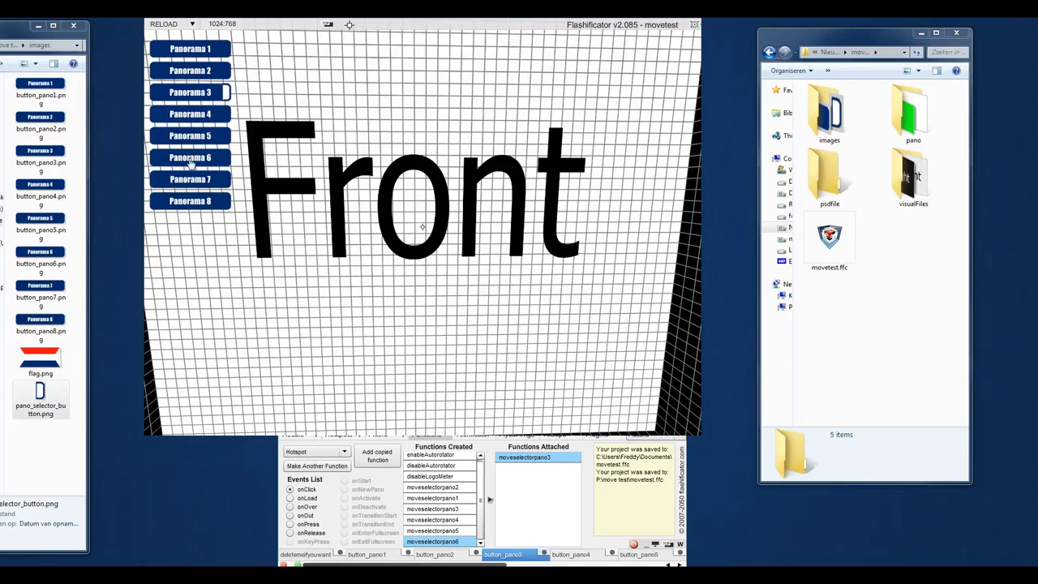
Step: Starting from button_pano7, record a new function that changes the static Y position of pano_selector_button to 280
click(191, 179)
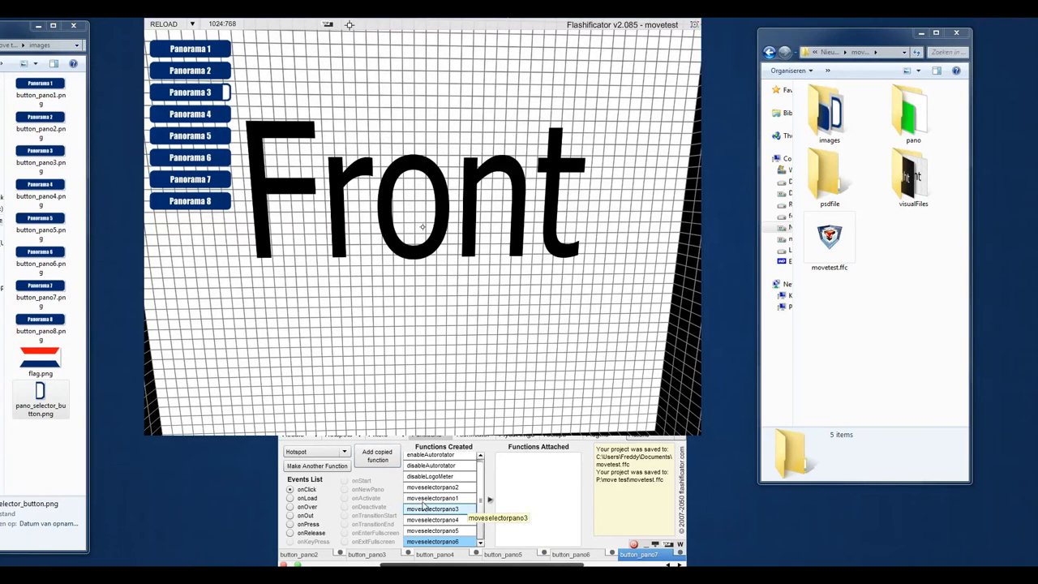
click(321, 467)
click(288, 453)
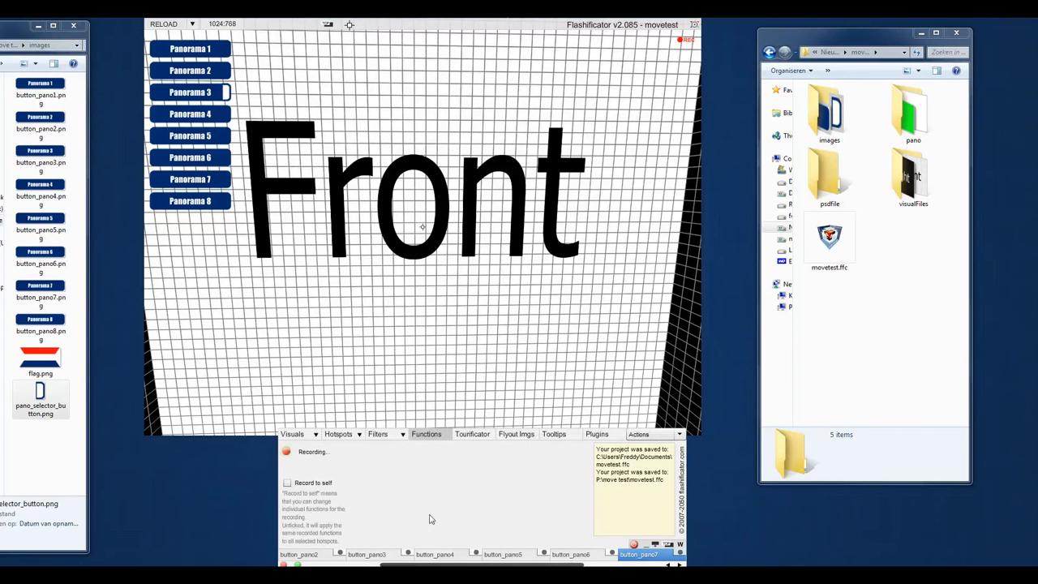
drag(579, 565, 658, 565)
click(657, 557)
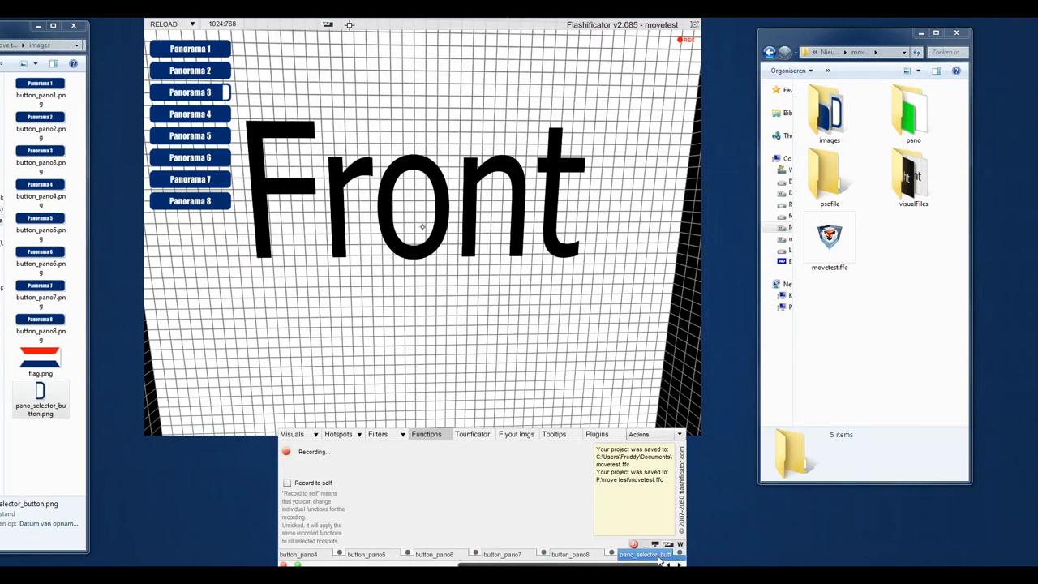
click(344, 436)
double_click(495, 470)
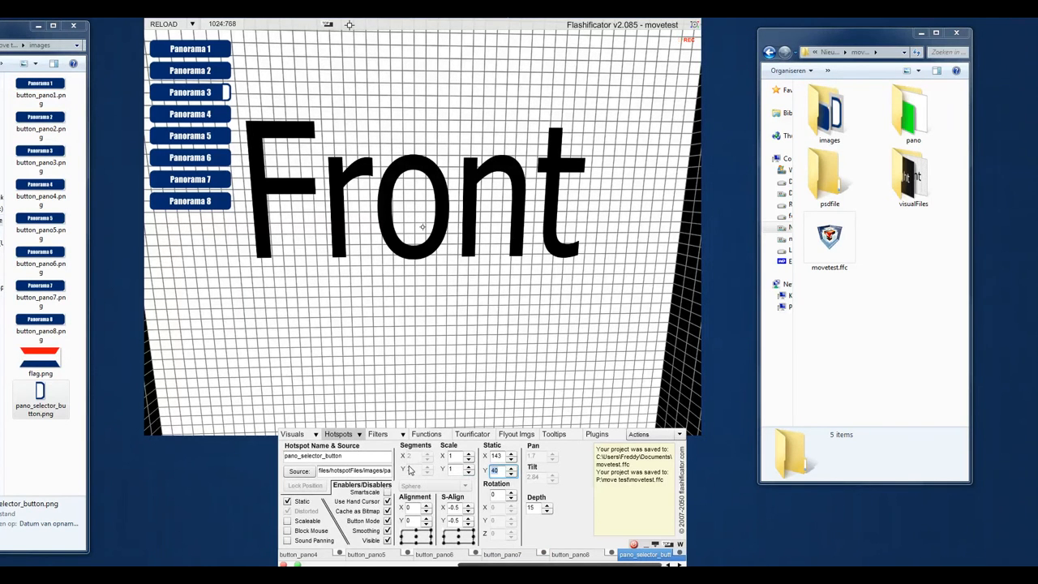
key(Return)
click(531, 556)
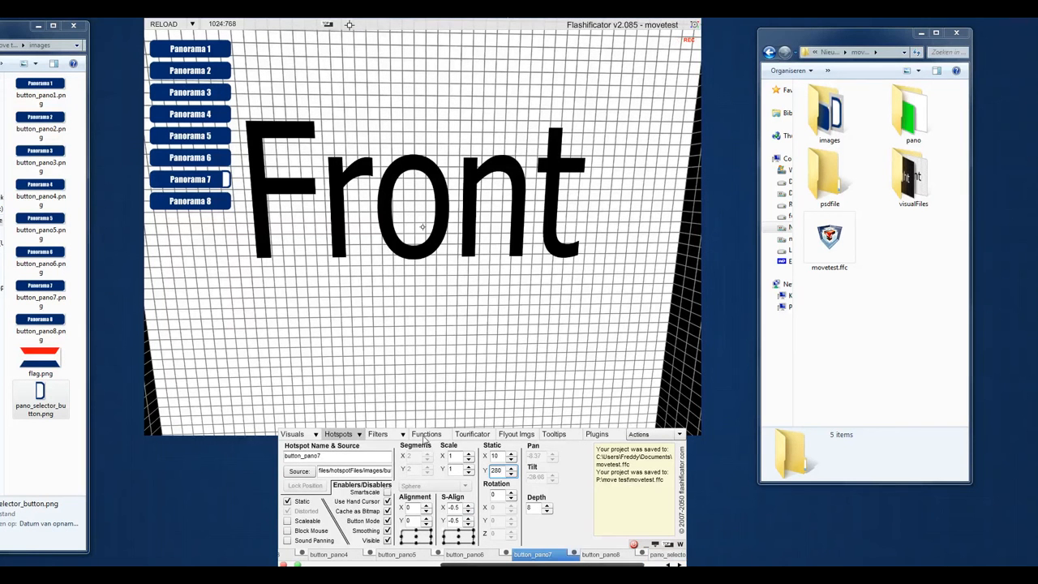
click(425, 435)
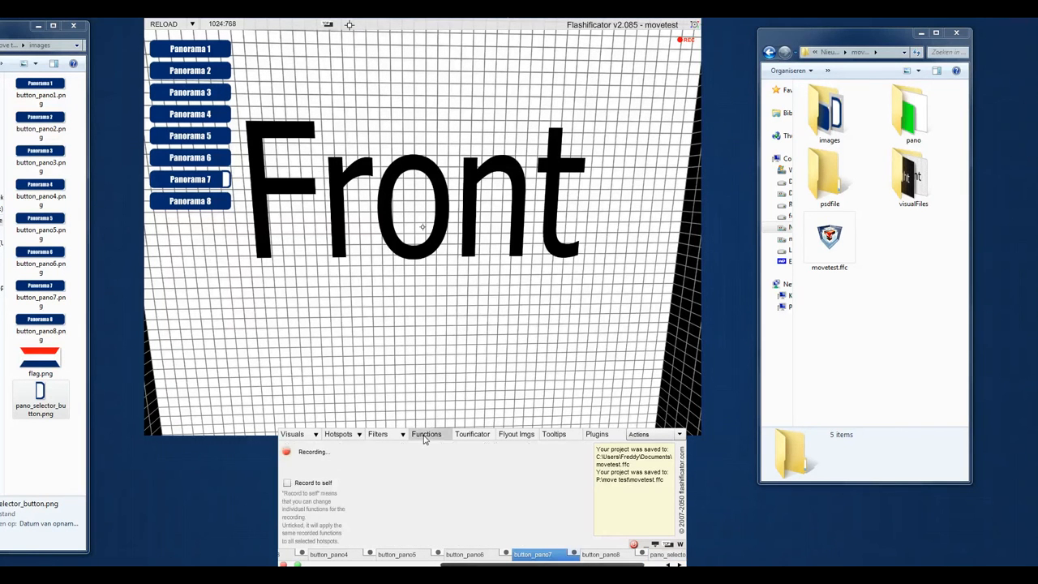
click(286, 454)
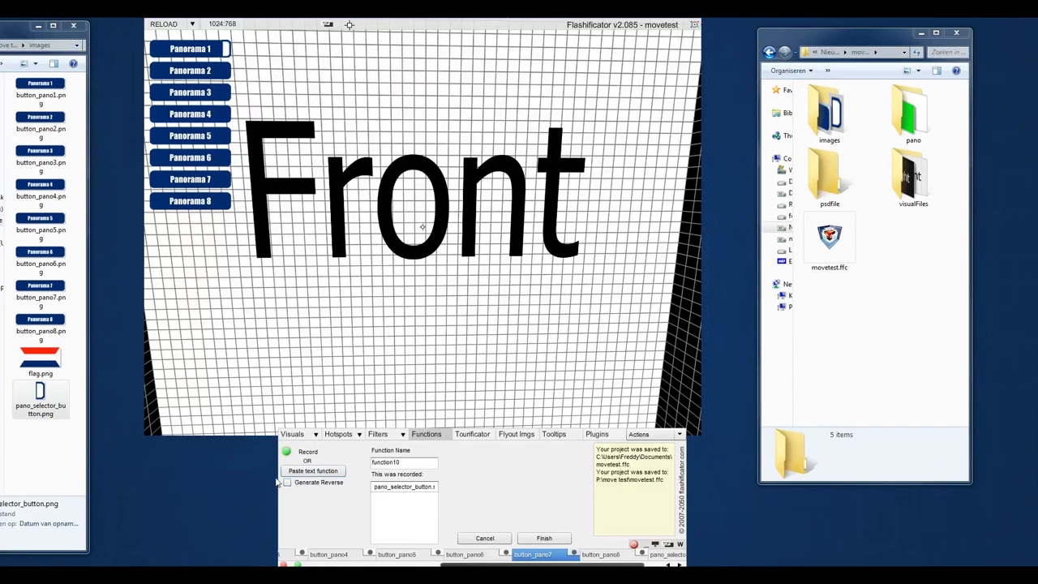
Step: Name the recorded function moveselectorpano7, open its recorded pano_selector_button change, and finish creating it
double_click(405, 464)
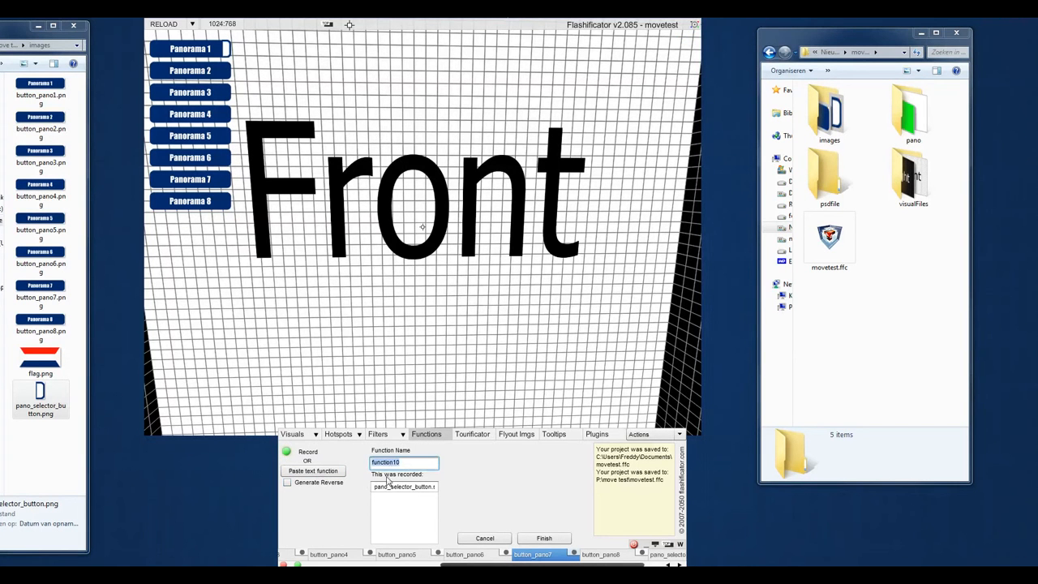
text(moveselectorpano7)
click(404, 487)
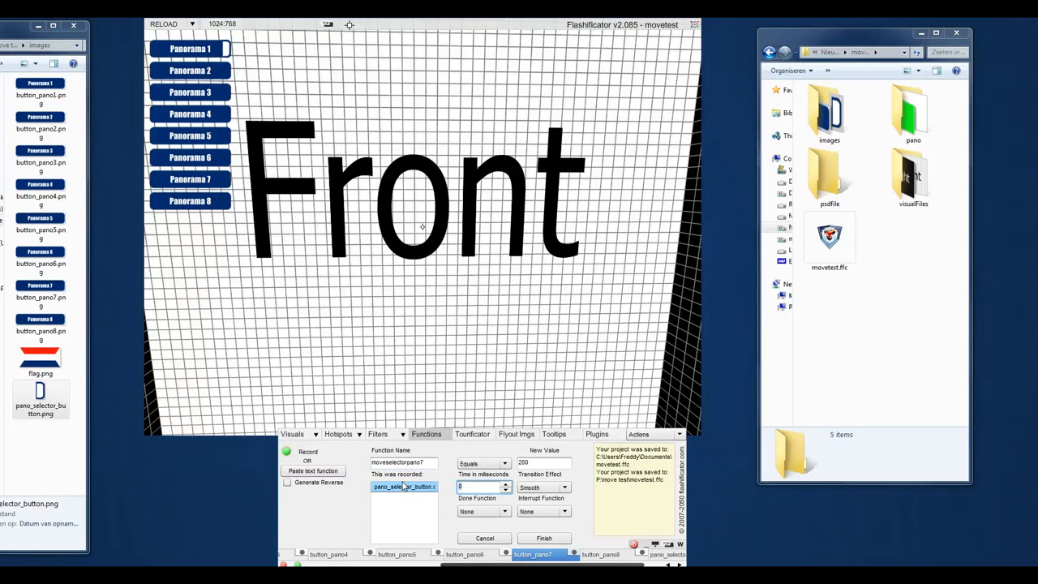
click(556, 536)
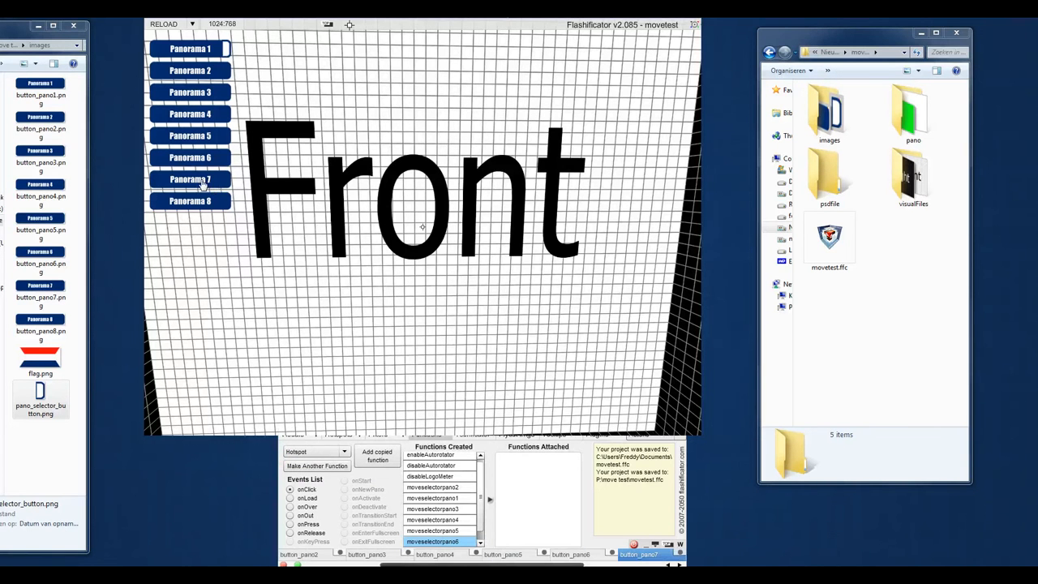
Step: Attach moveselectorpano7 to the onClick event of button_pano7
scroll(481, 521, down, 1)
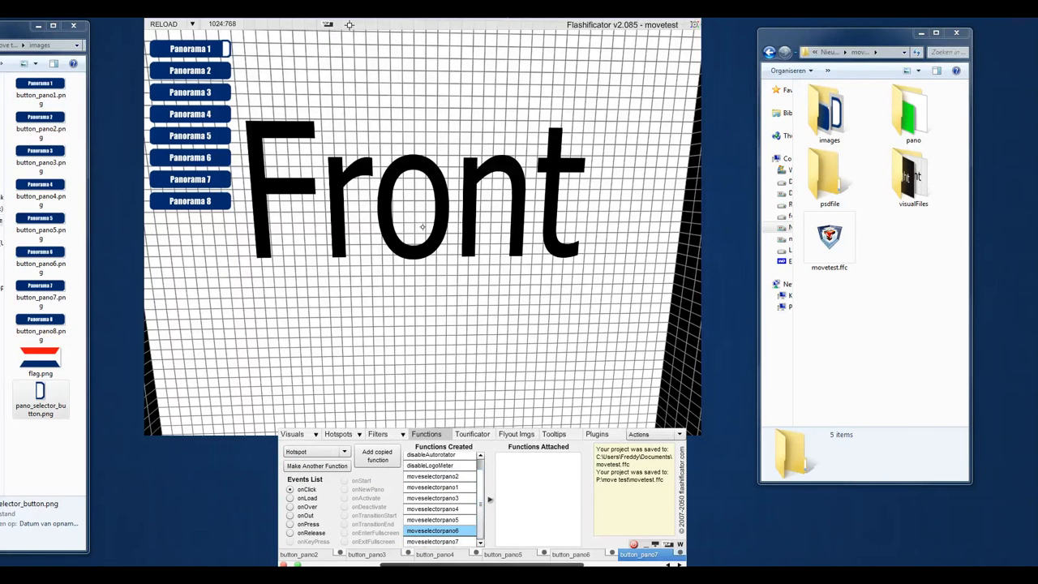
click(427, 541)
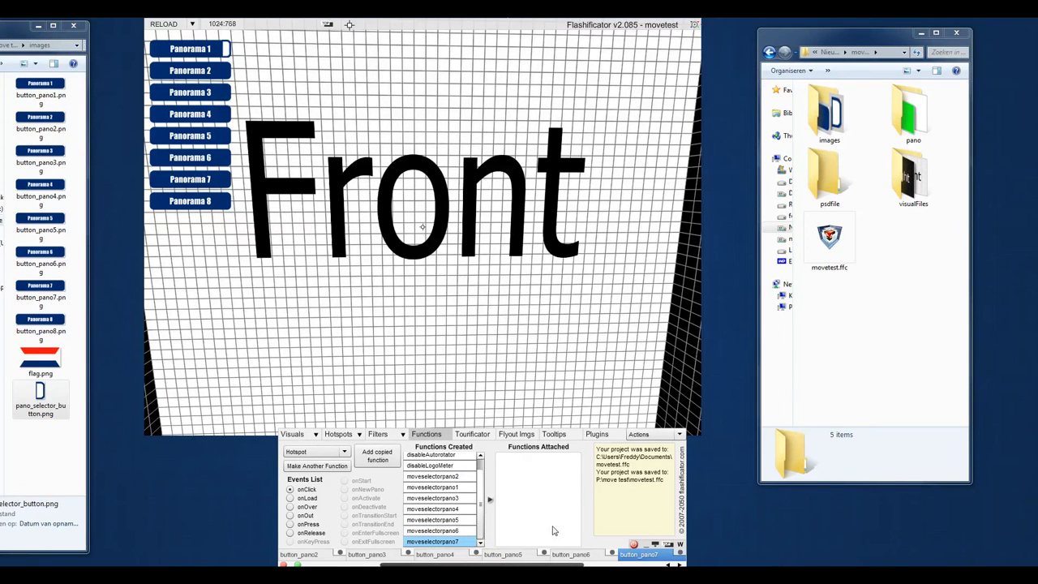
click(488, 501)
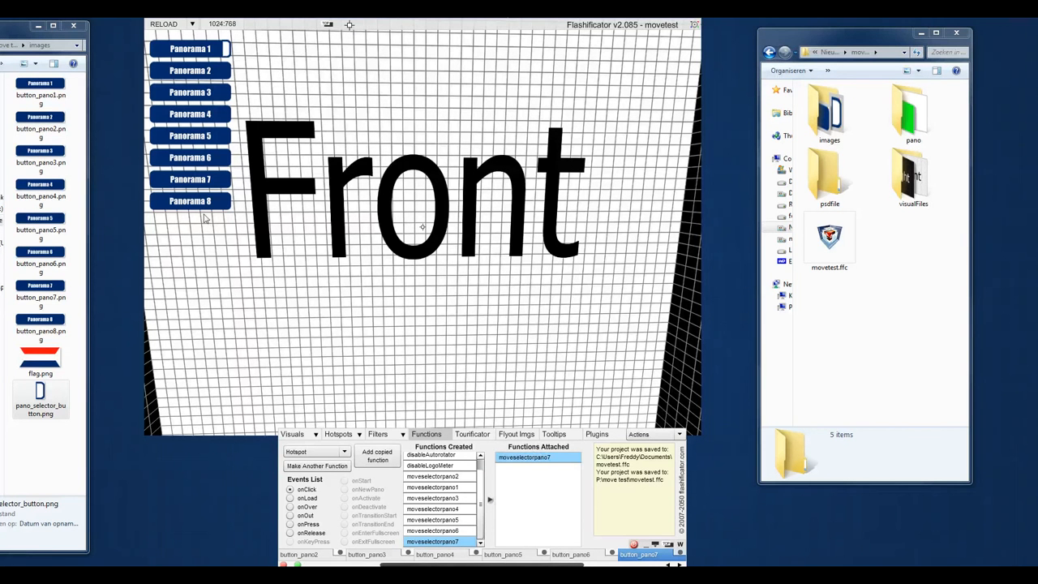
Step: Test the selector's movement with the Panorama 6, 4, 5, 3, 2 and 1 buttons in the preview
click(204, 159)
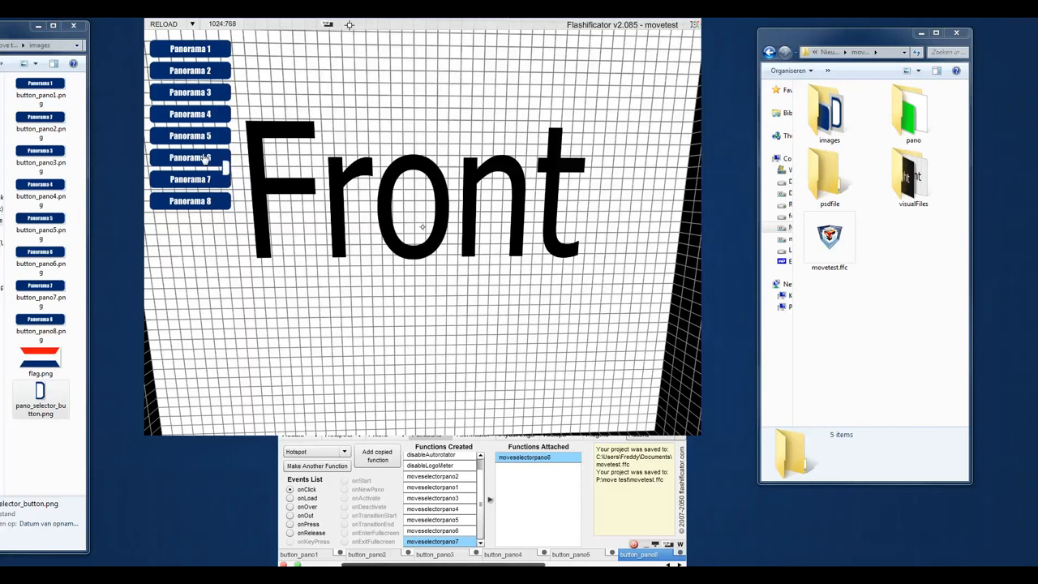
click(203, 113)
click(203, 136)
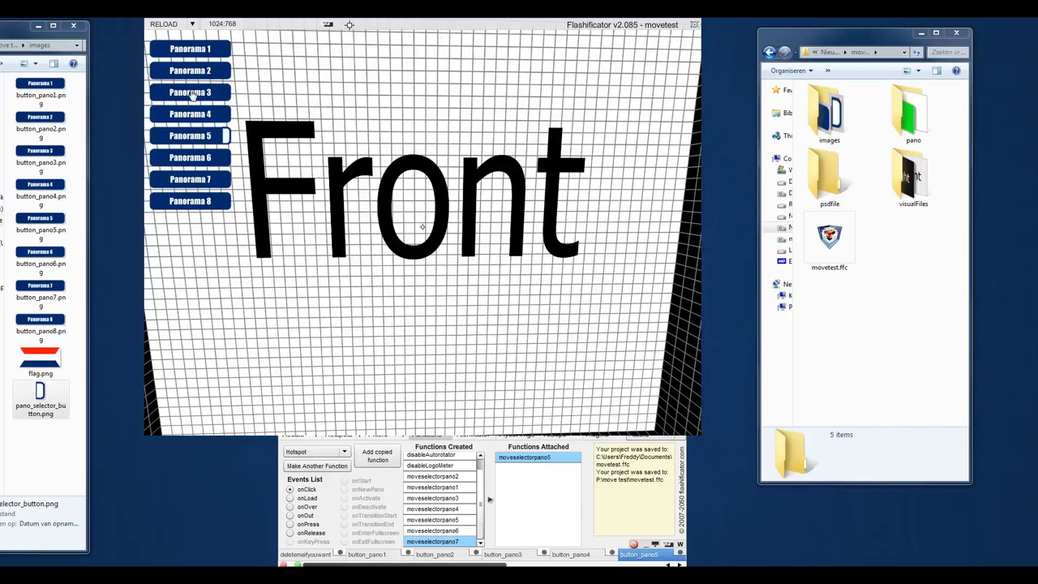
click(193, 94)
click(193, 72)
click(197, 51)
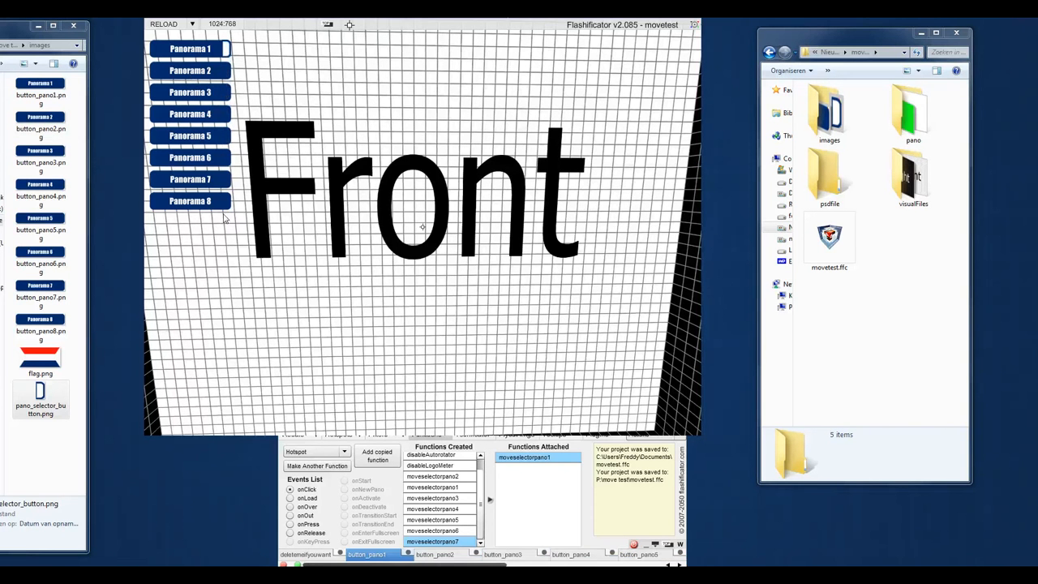
Step: Starting from button_pano8, record a new function that changes the static Y position of pano_selector_button to 320
click(193, 202)
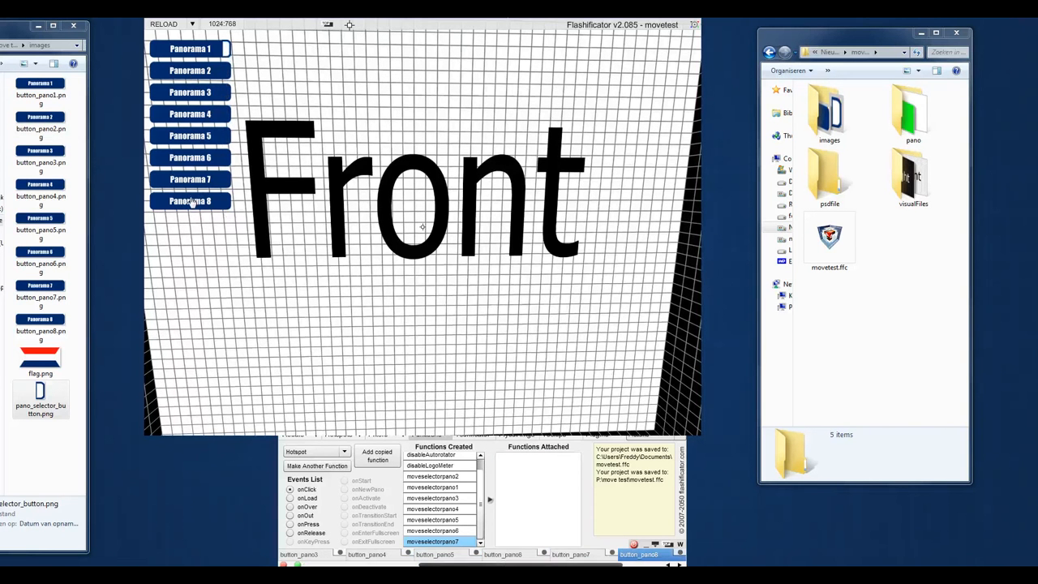
click(316, 464)
drag(589, 565, 637, 565)
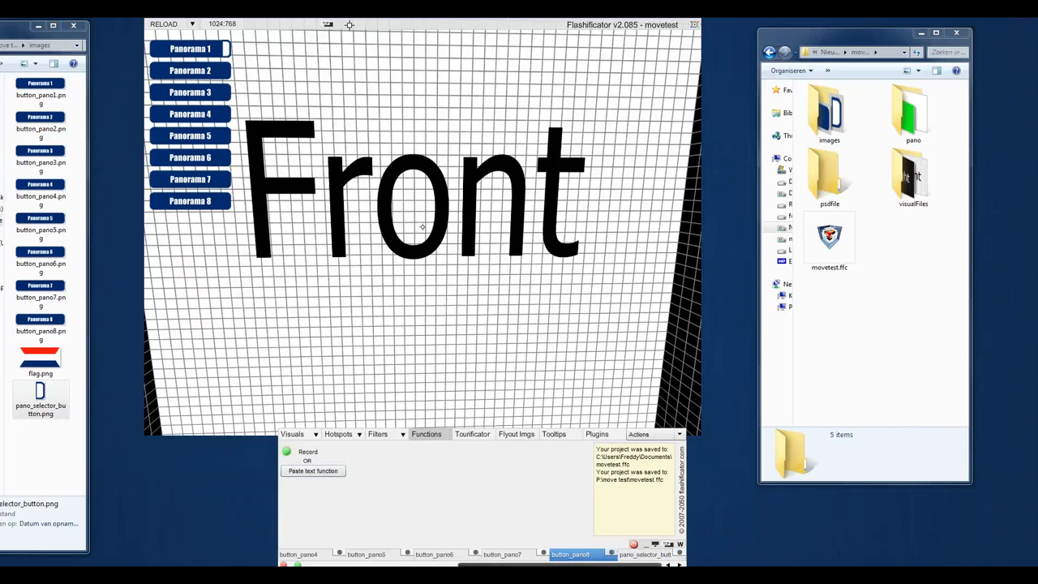
click(650, 556)
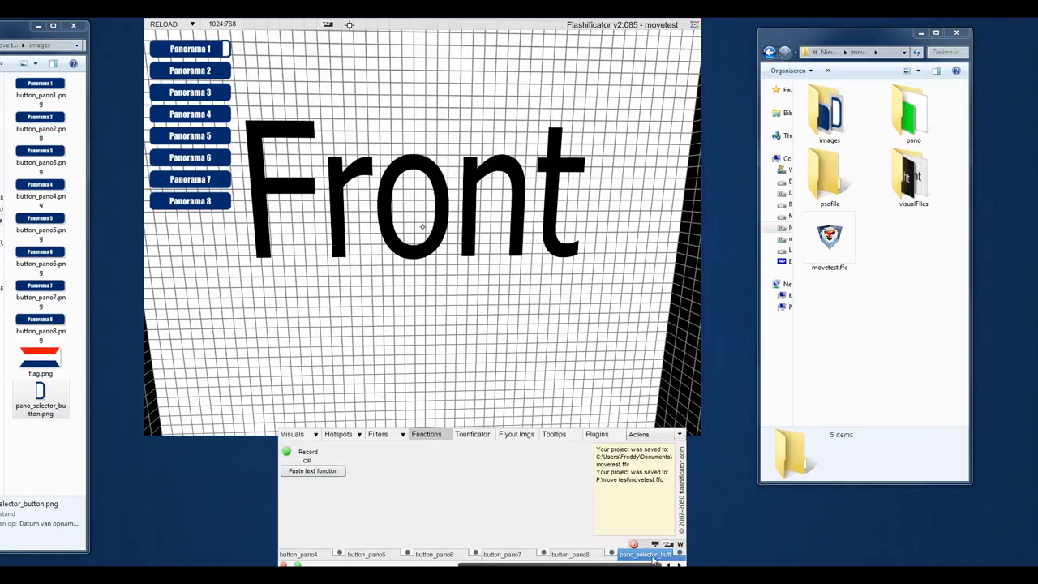
click(288, 455)
click(339, 435)
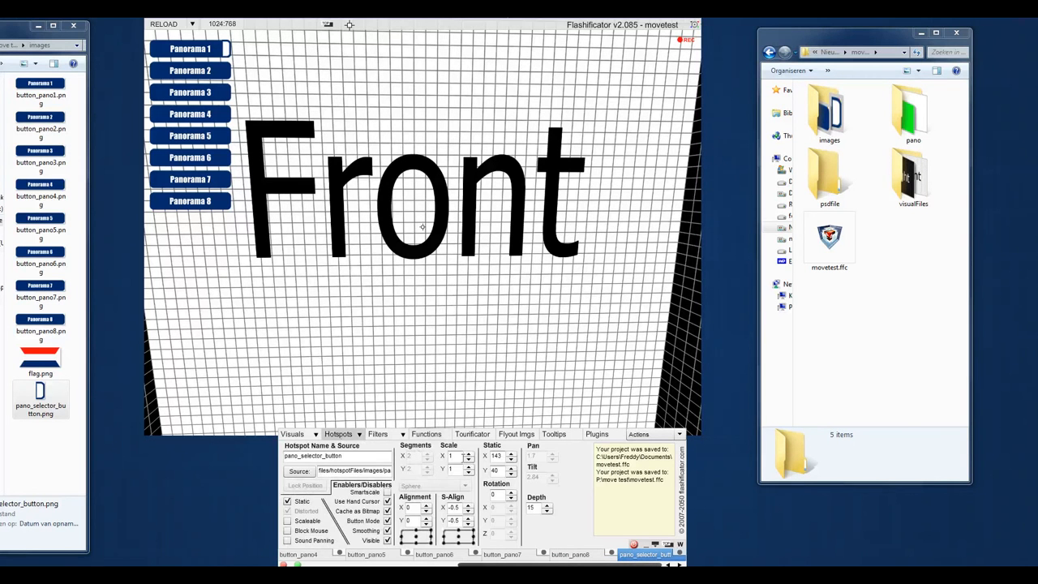
double_click(497, 471)
text(320)
key(Return)
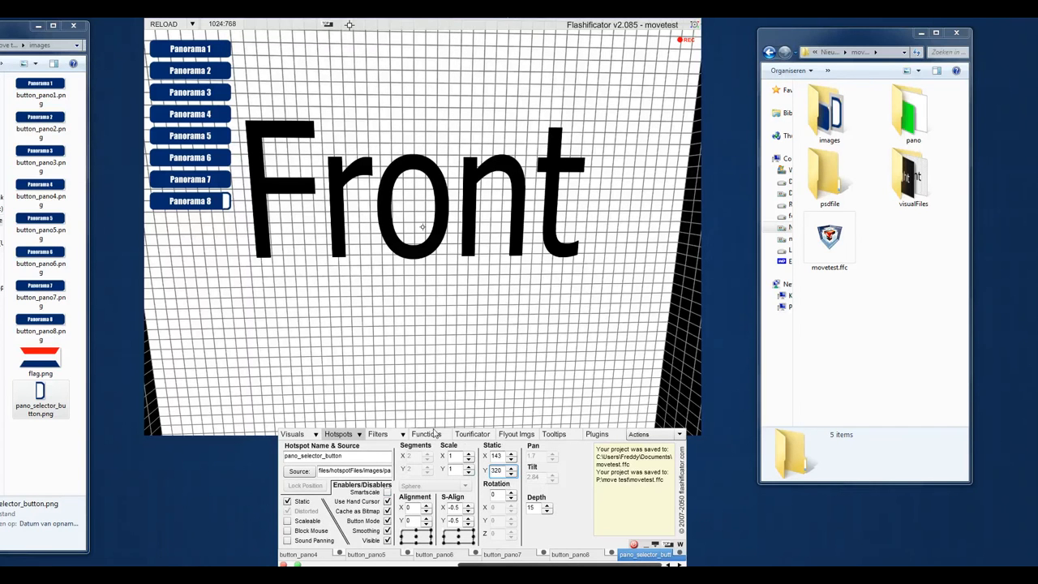
click(429, 435)
click(292, 456)
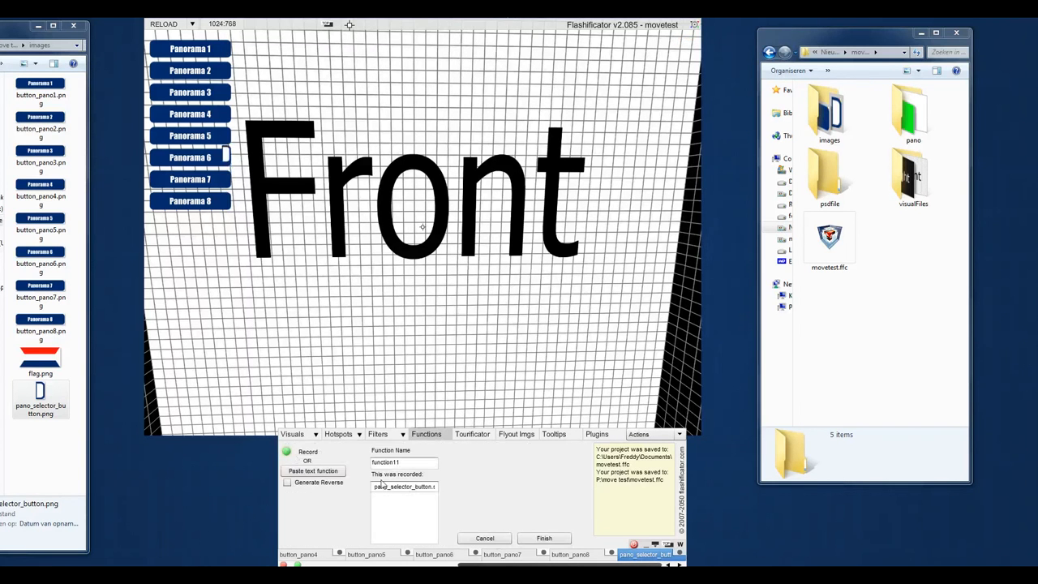
Step: Name the recorded function moveselectorpano8, open its recorded pano_selector_button change, and finish creating it
double_click(396, 463)
text(moveselector)
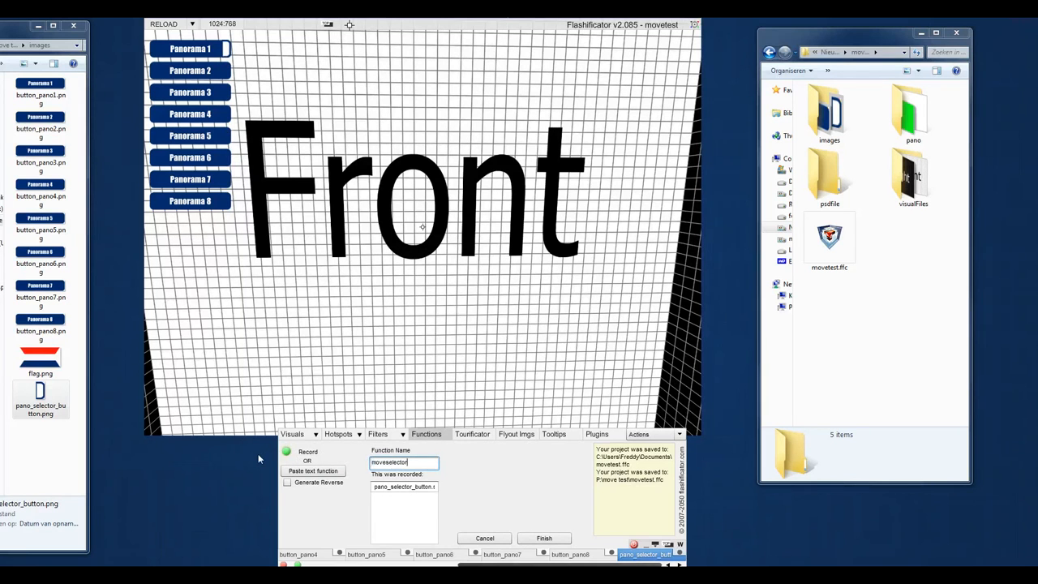
text(pano8)
click(384, 487)
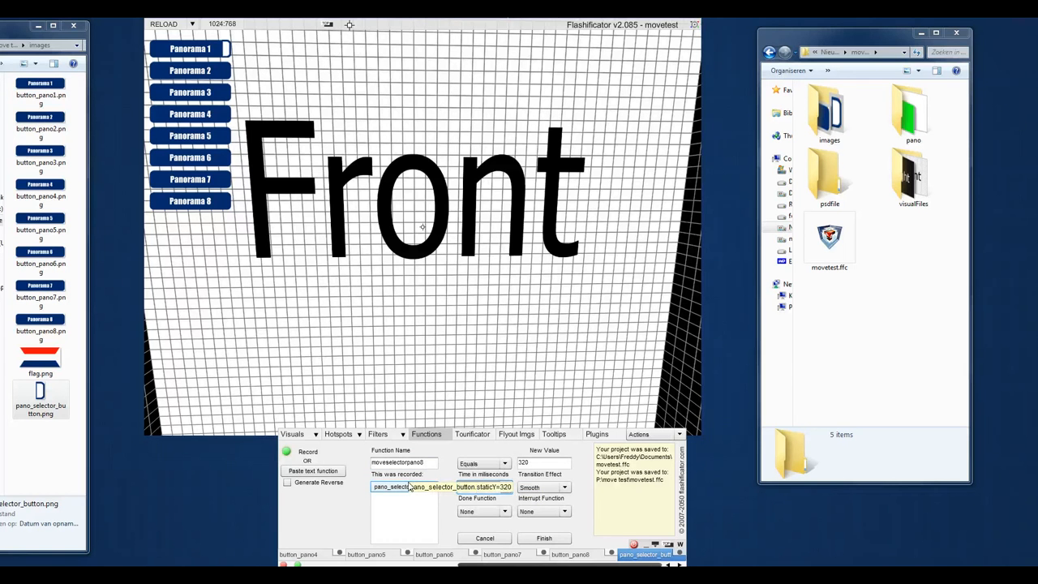
click(548, 541)
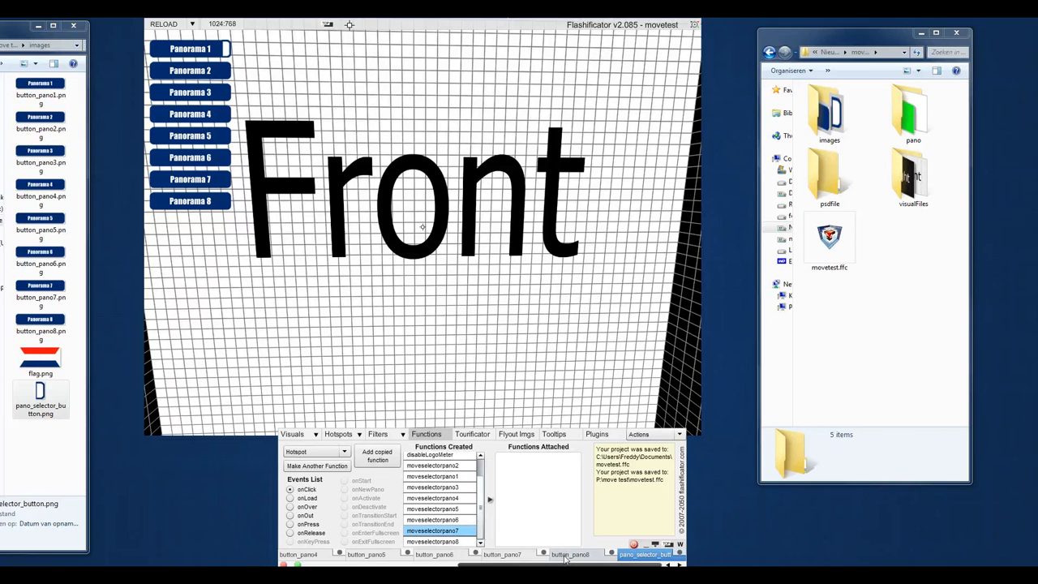
Step: Attach moveselectorpano8 to the onClick event of button_pano8
click(567, 556)
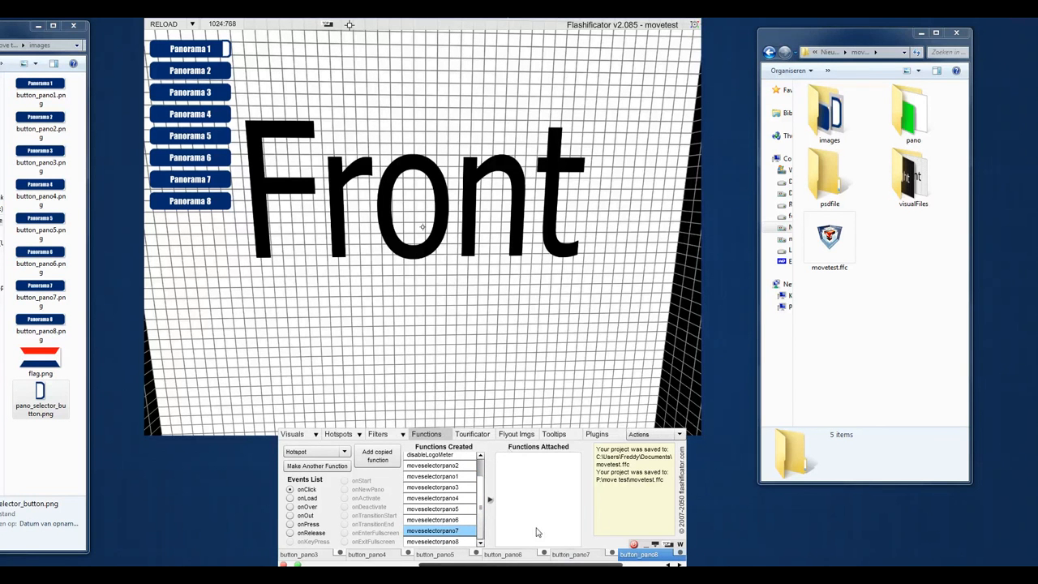
drag(436, 541, 444, 546)
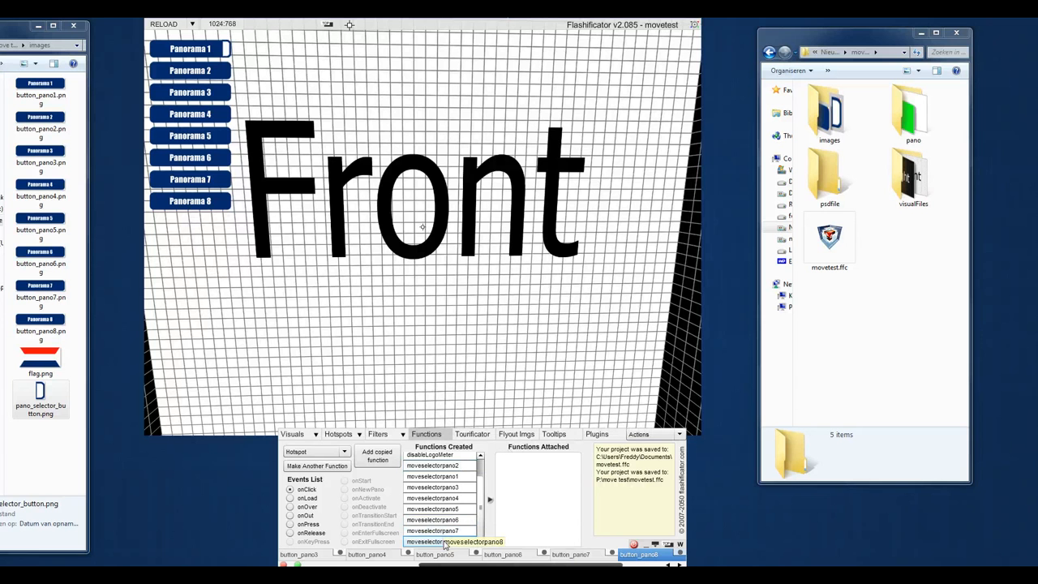
click(489, 502)
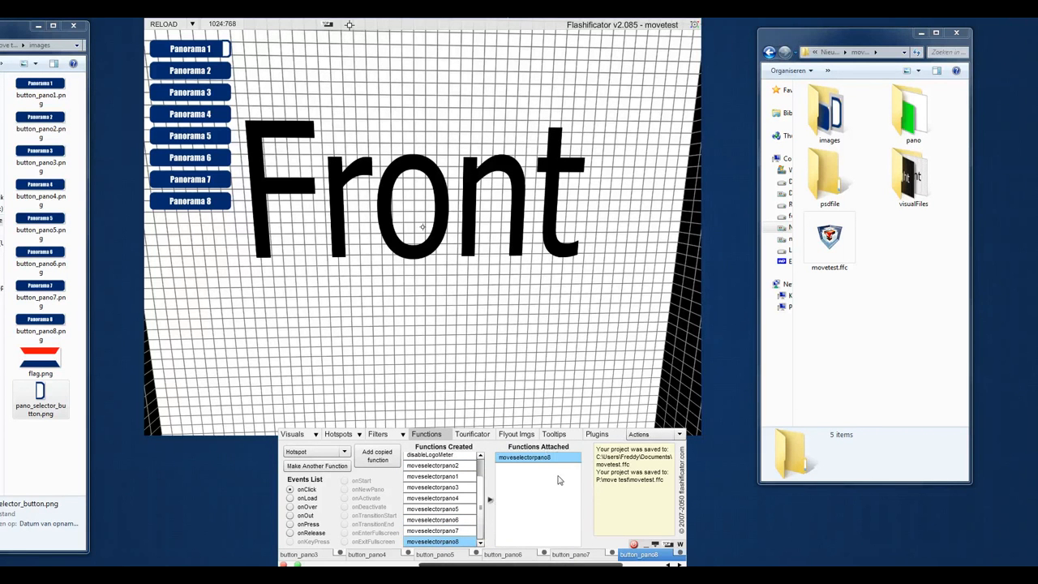
Step: Test the selector with the Panorama 8, 4 and 2 buttons, then run through all buttons from Panorama 1 to Panorama 8 in order
click(195, 203)
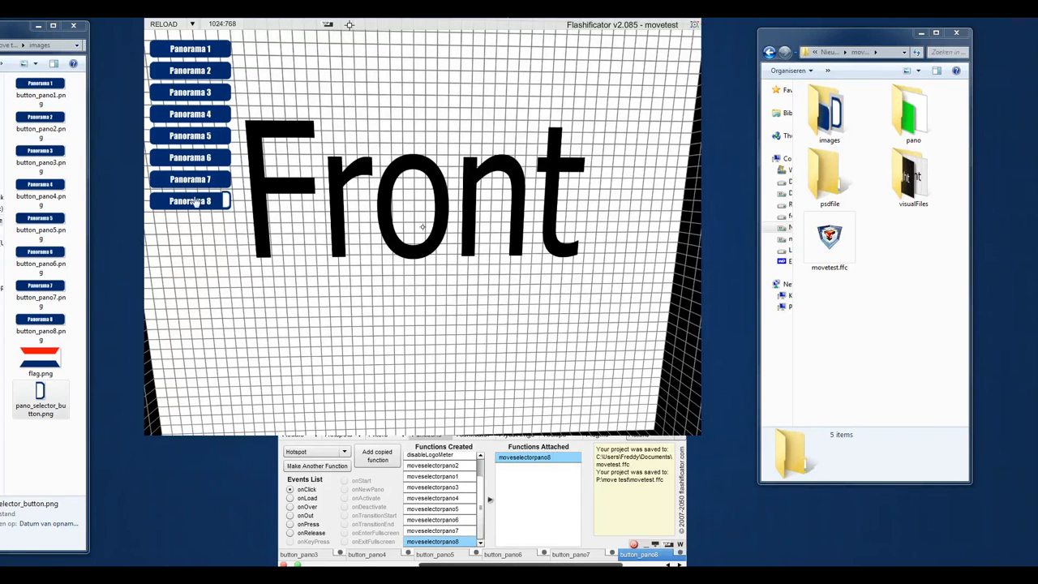
click(181, 117)
click(180, 73)
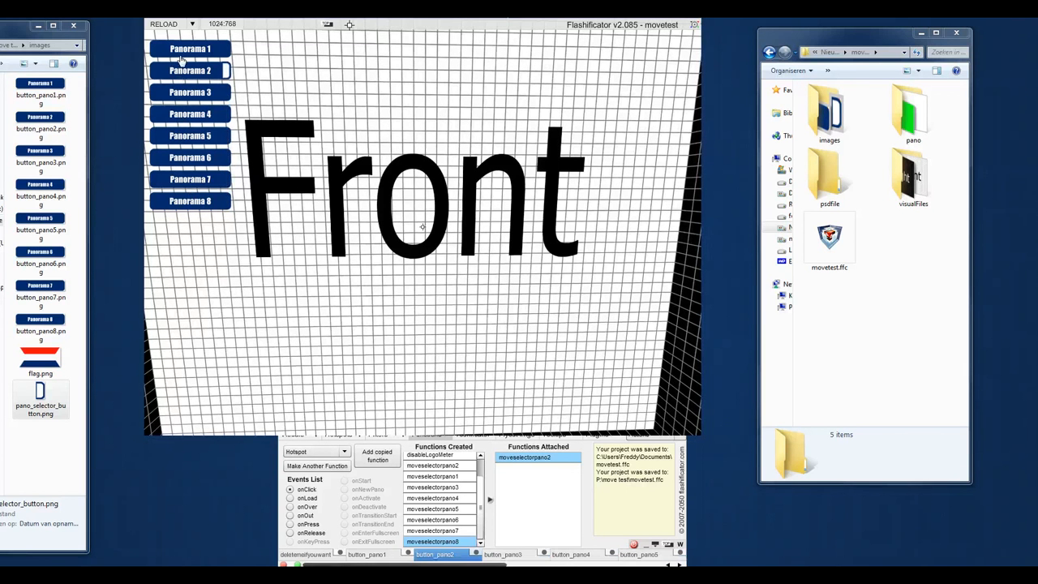
click(182, 52)
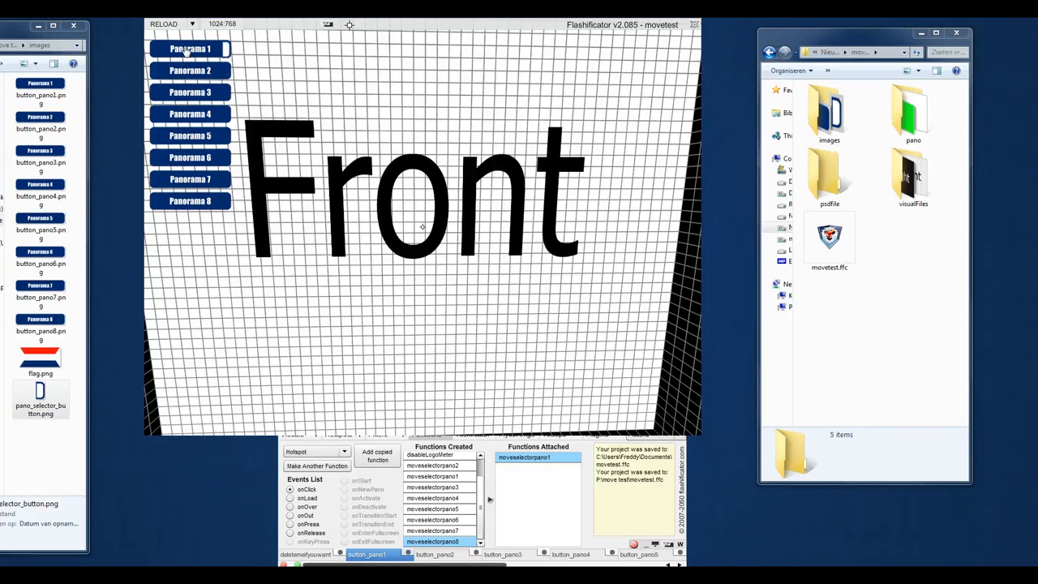
click(186, 73)
click(190, 95)
click(191, 116)
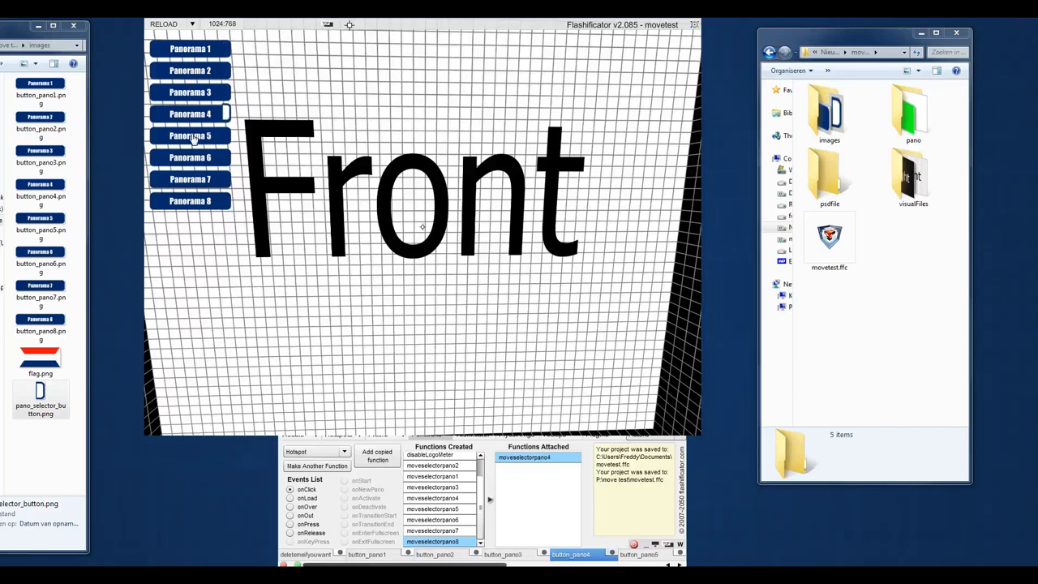
click(193, 138)
click(193, 158)
click(194, 180)
click(194, 202)
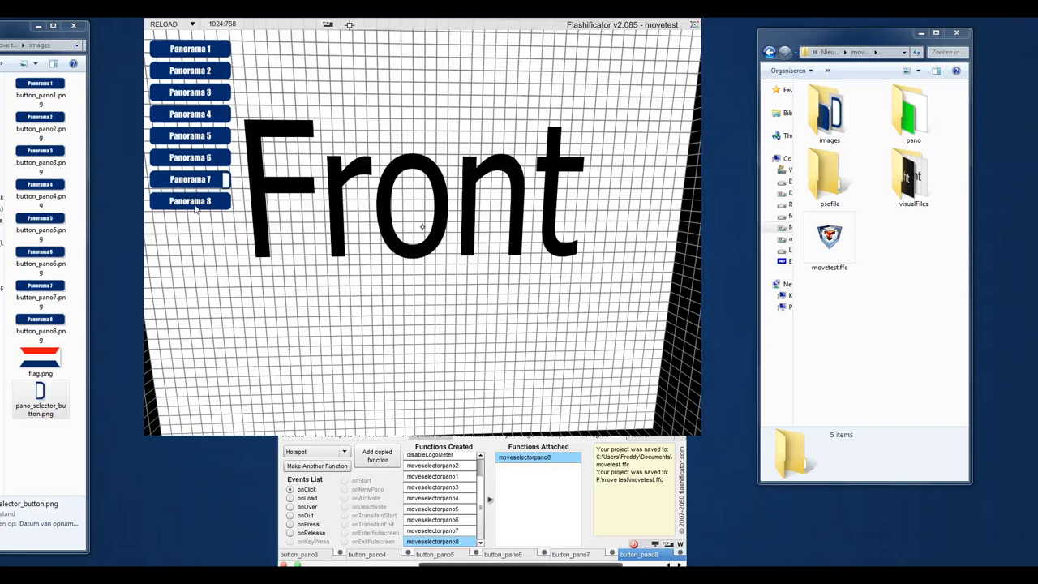